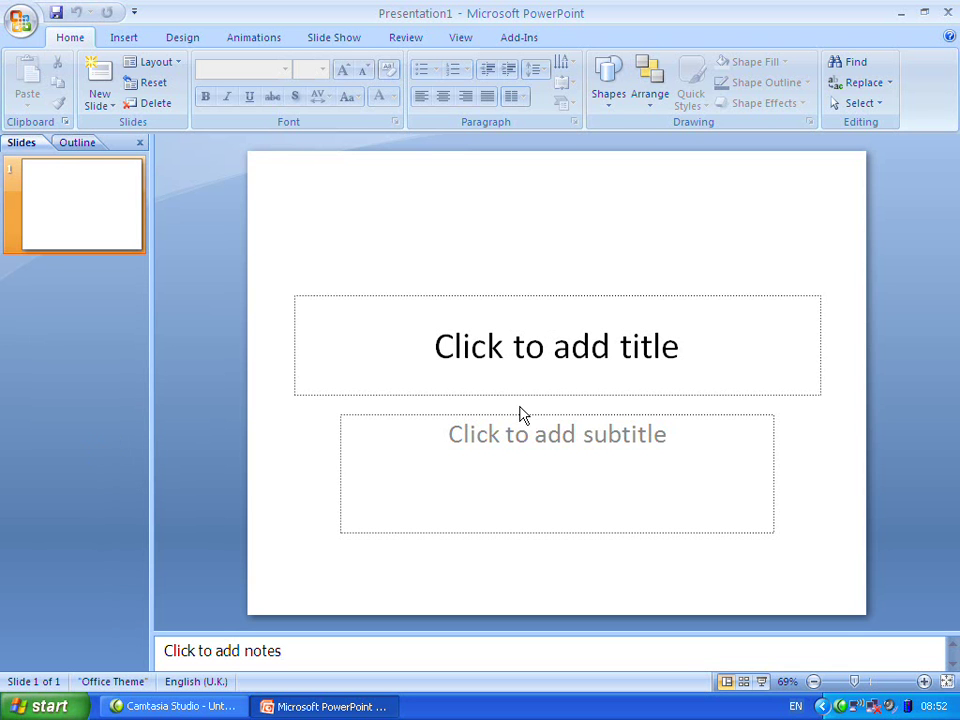
Enter 'E-Surgery' as the title of slide 1, leaving the subtitle empty
click(548, 347)
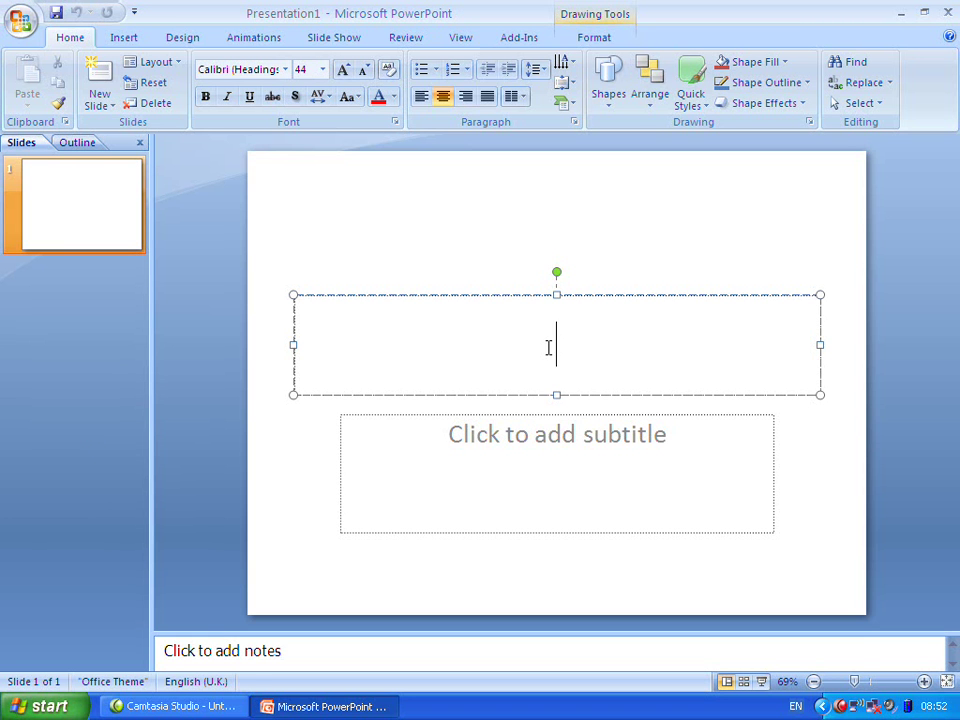
text(E-S)
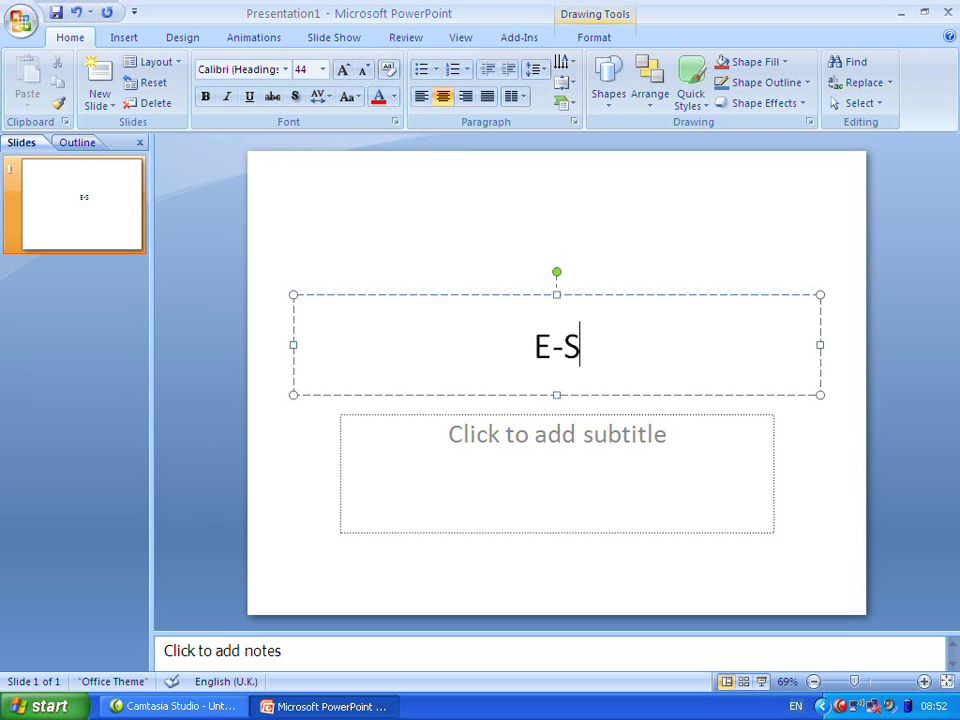
text(urgery)
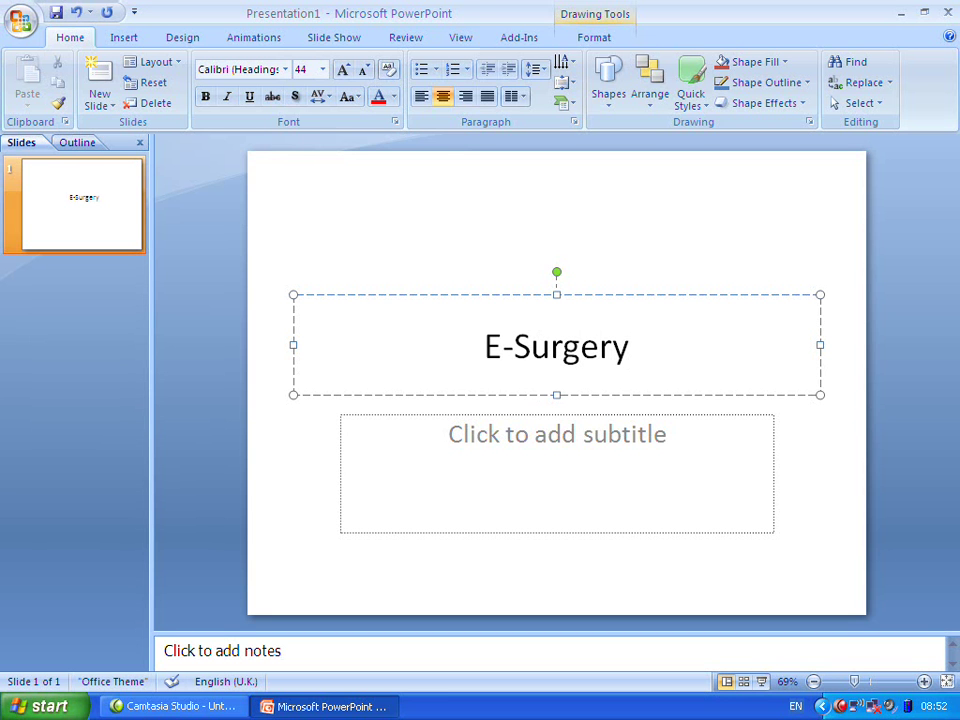
click(286, 456)
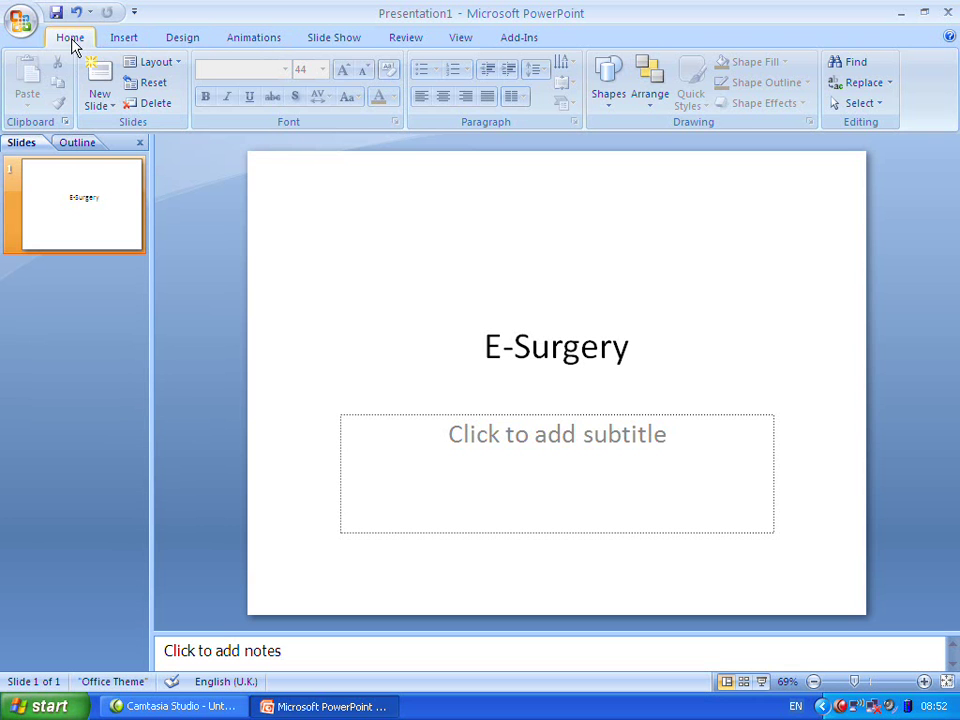
click(112, 40)
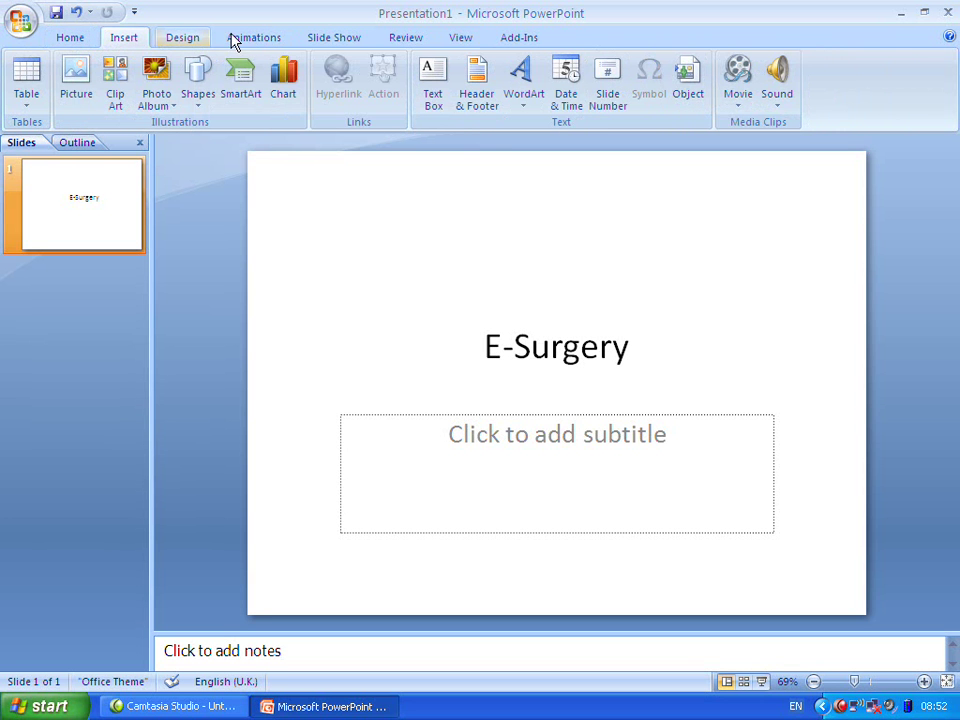
click(172, 38)
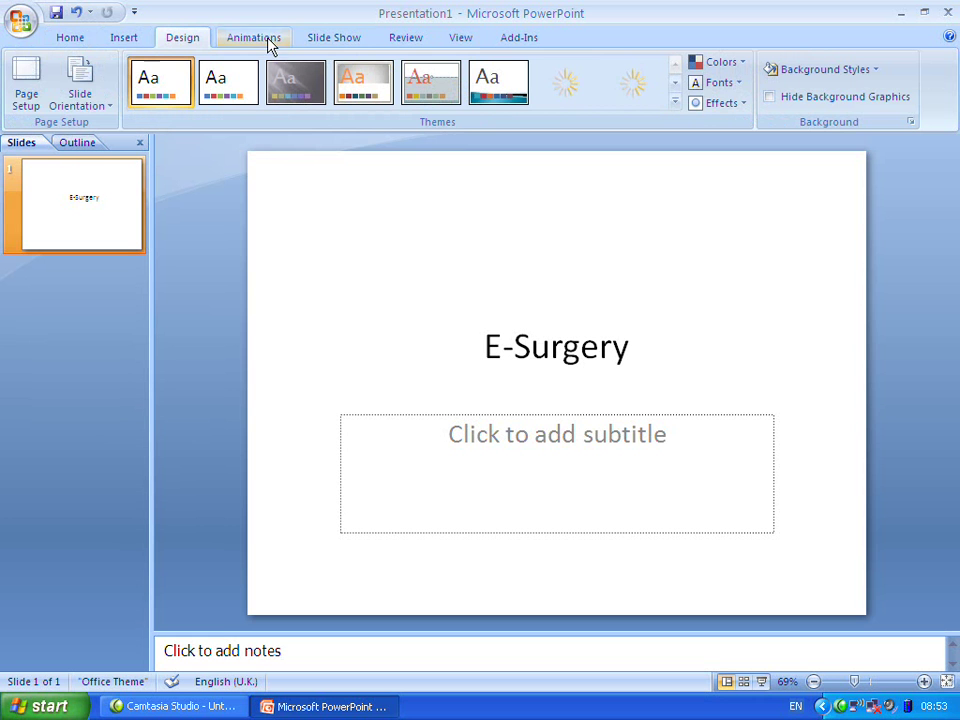
click(74, 38)
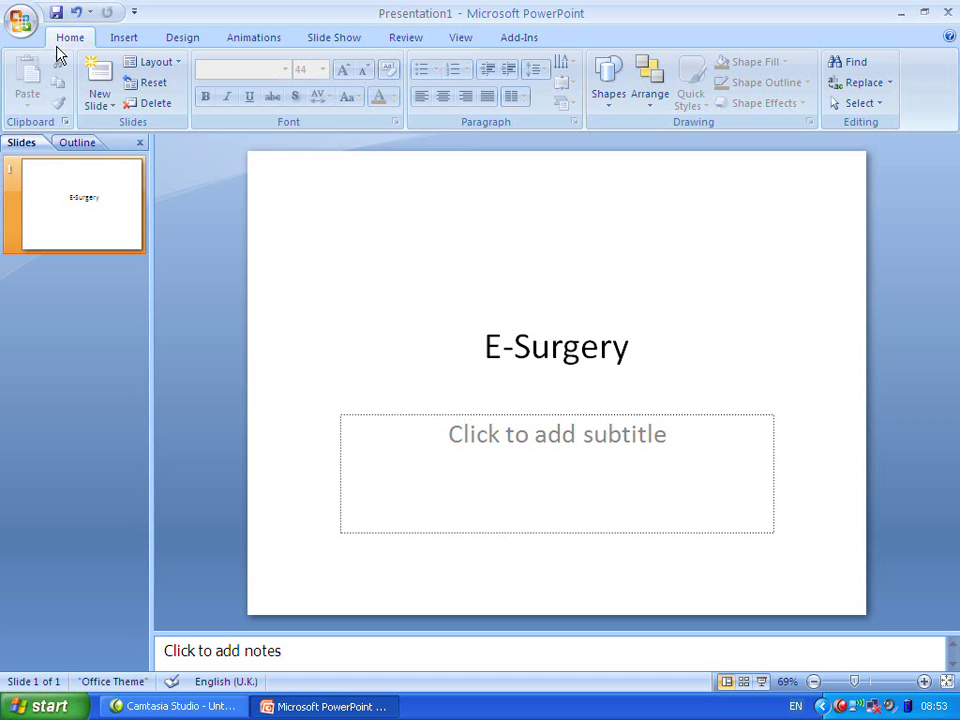
Insert slide 2 with the Blank layout and clear any leftover contents
click(100, 80)
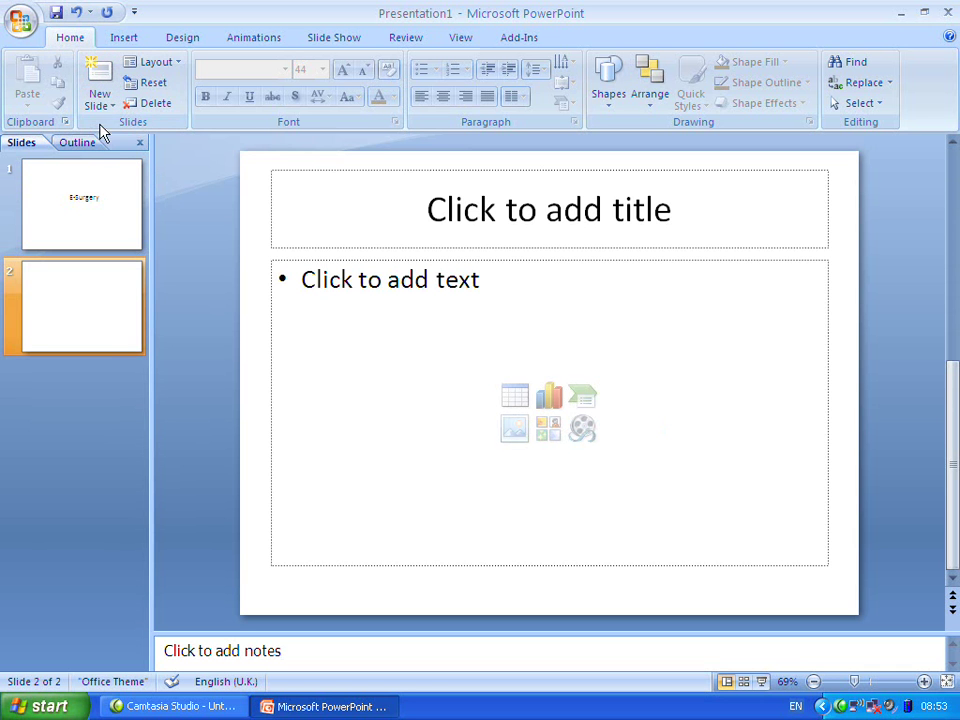
click(113, 110)
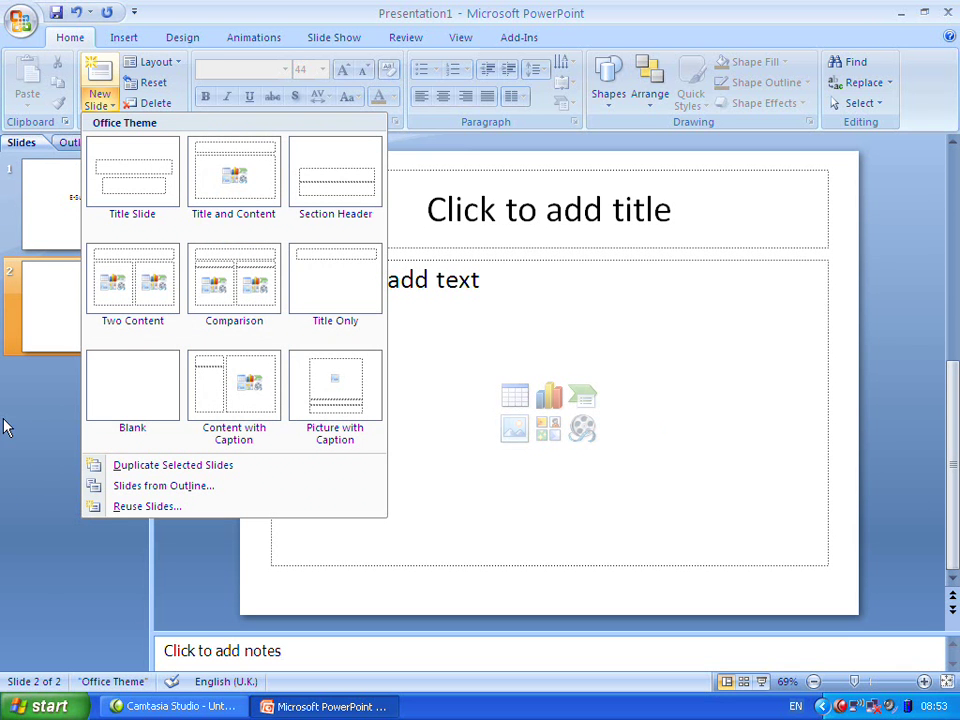
click(40, 405)
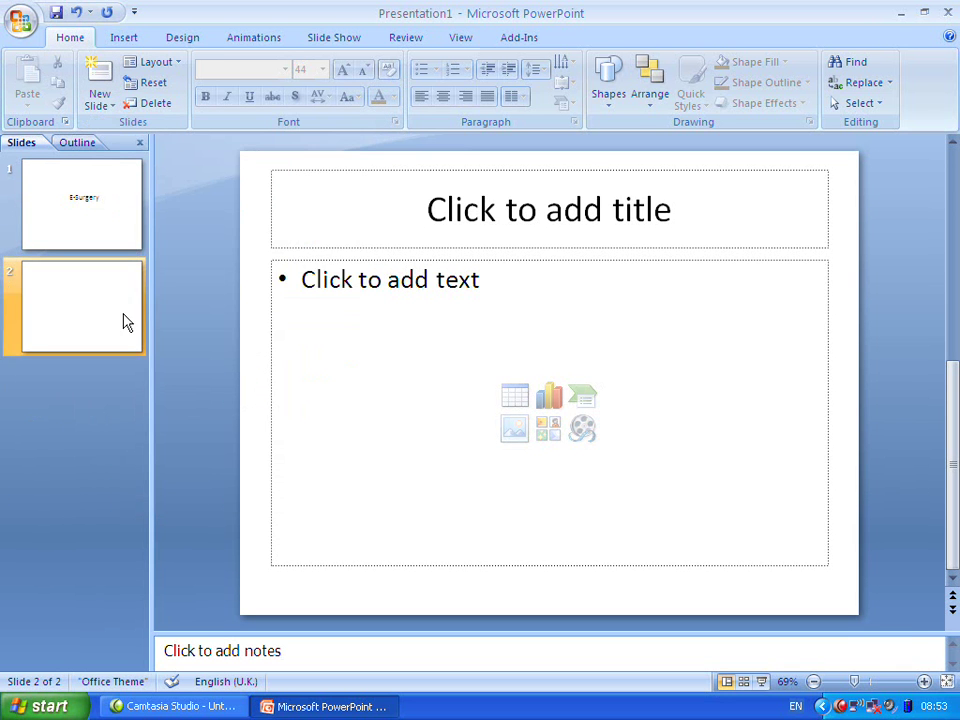
key(ctrl+a)
key(Delete)
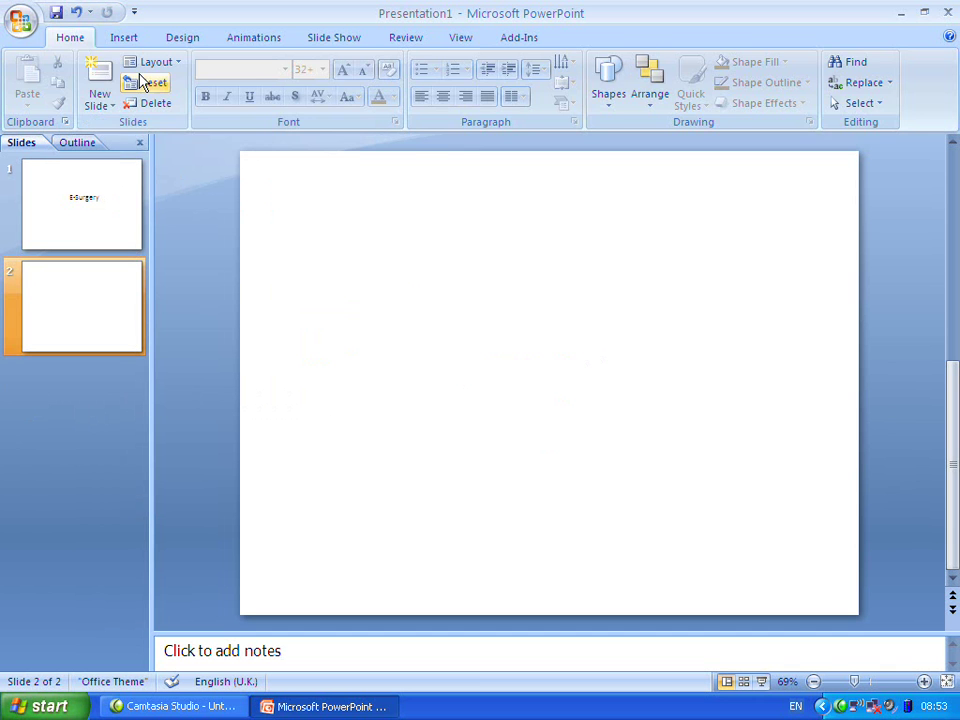
Draw a text box at slide 2's top-left containing 'Lesson objectives'
click(124, 40)
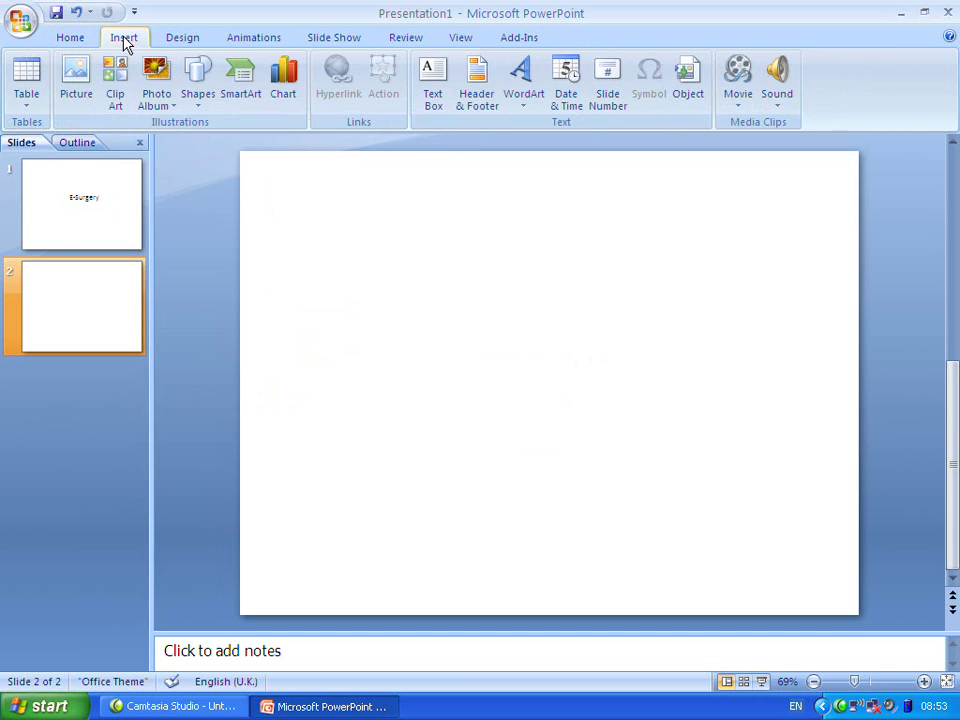
click(428, 89)
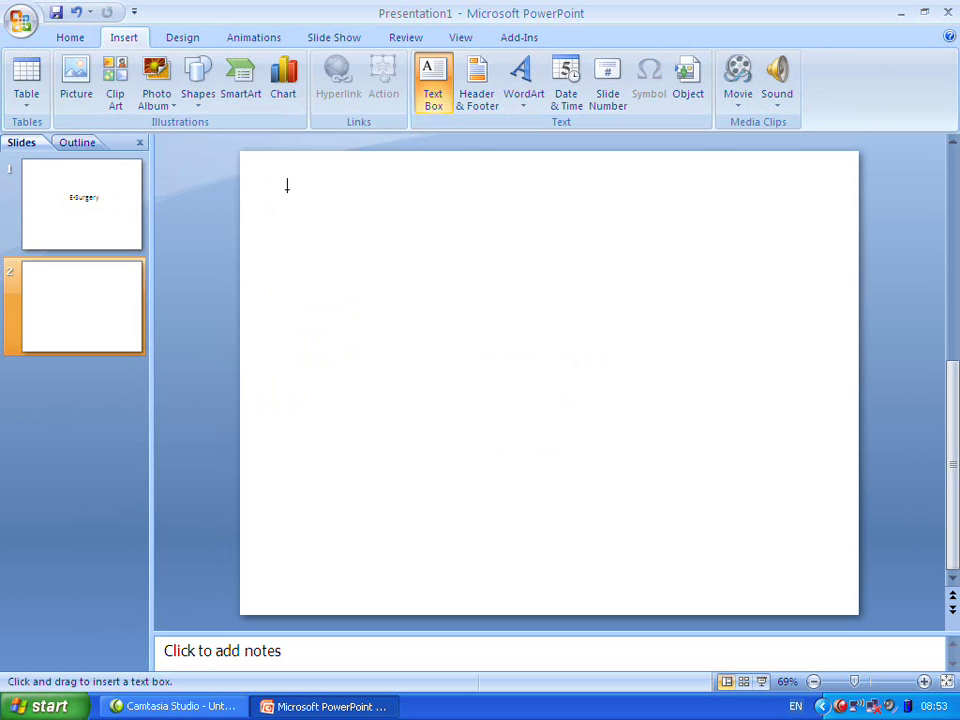
drag(287, 185, 287, 190)
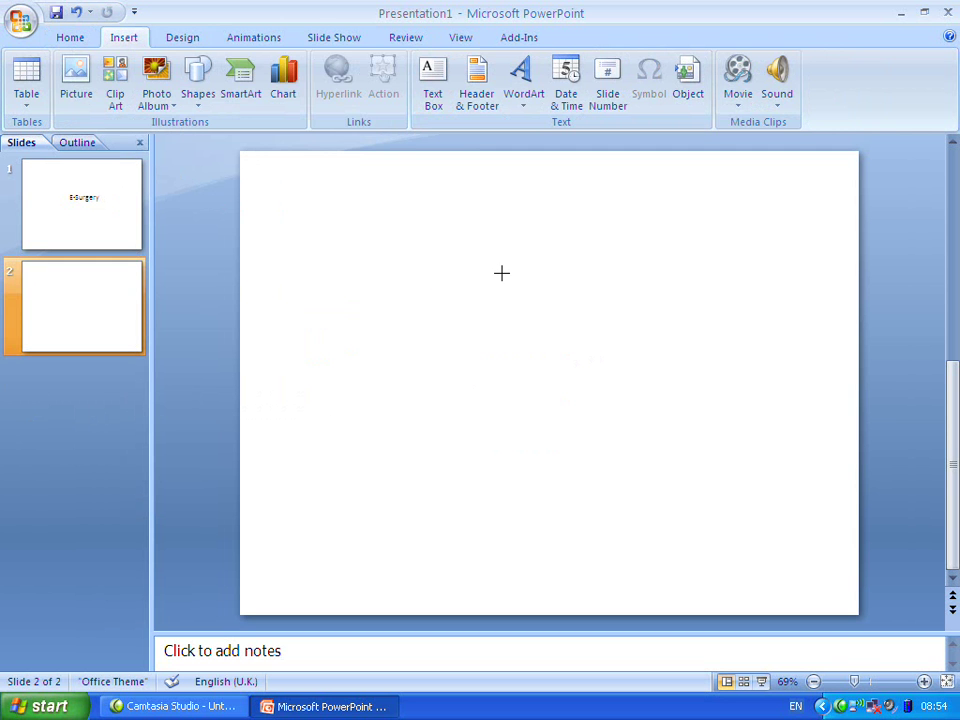
drag(288, 189, 501, 273)
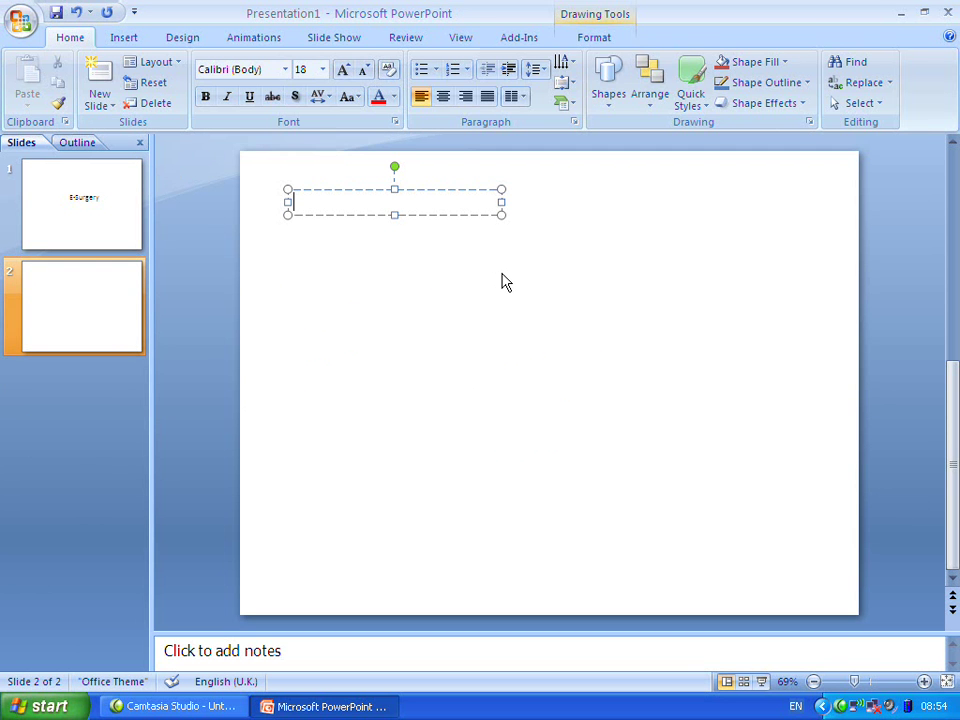
text(L)
text(esson)
text( objectiv)
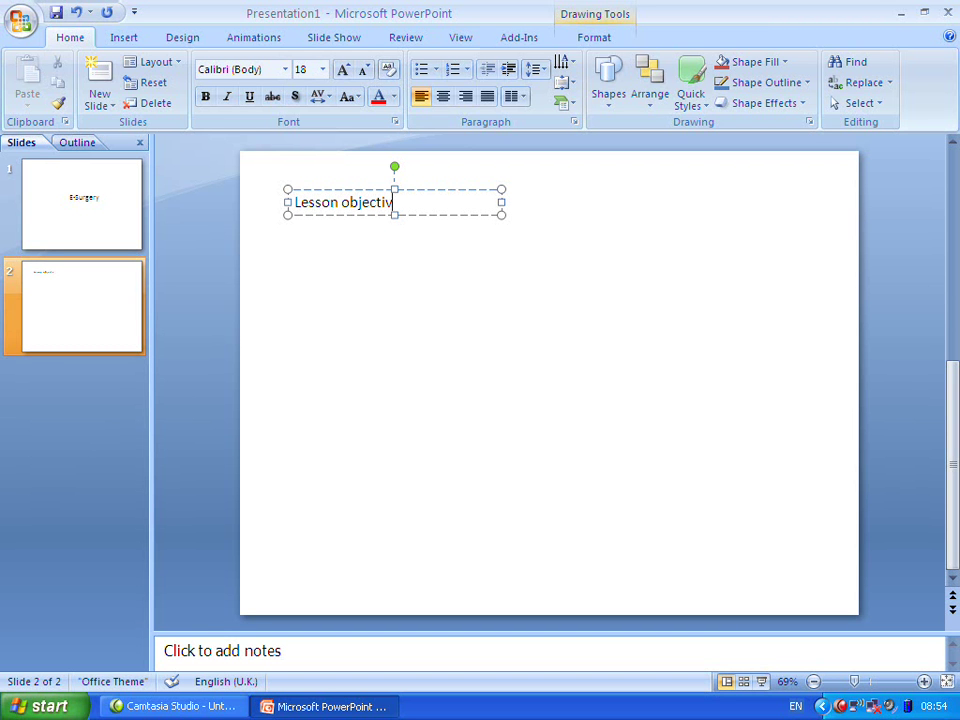
text(es)
Add a text box below the heading reading 'Be able to: learn how to use presentation software'
click(506, 351)
scroll(281, 243, up, 2)
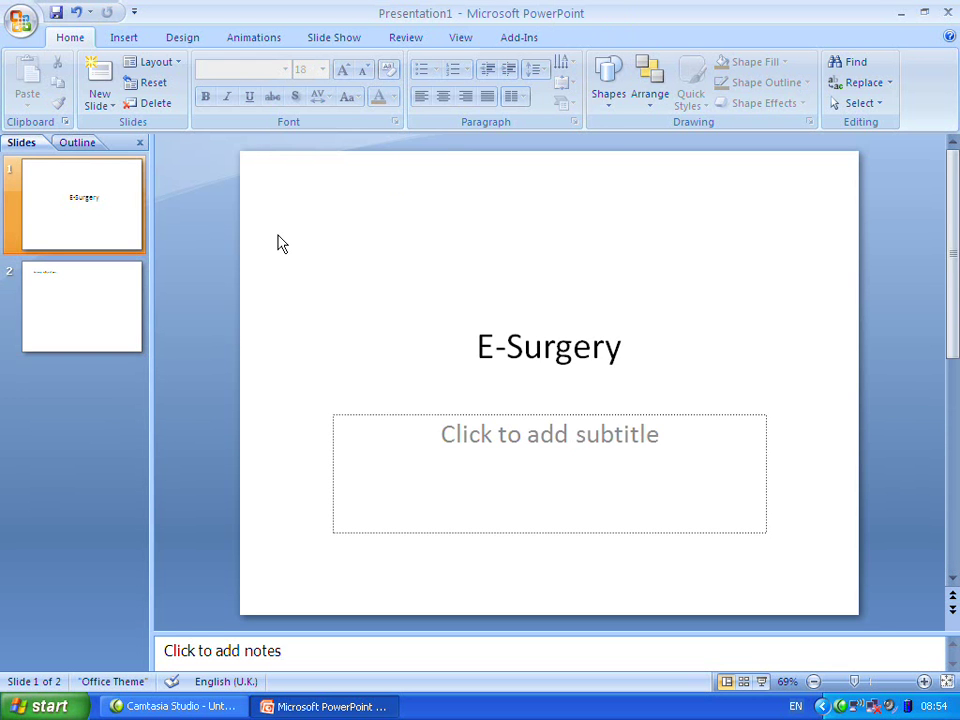
click(82, 300)
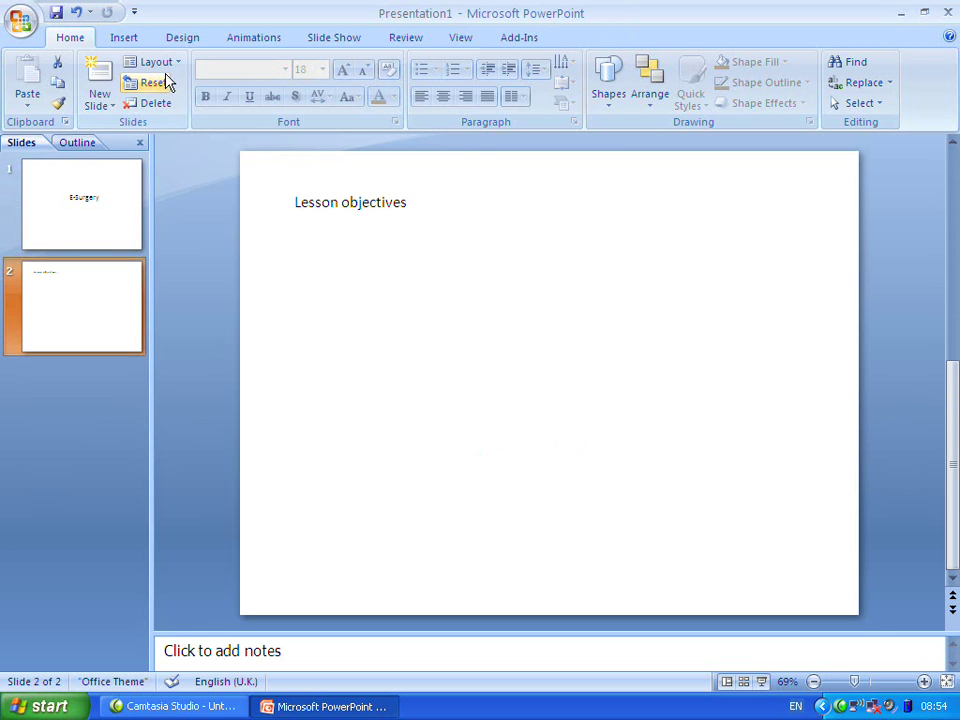
click(121, 40)
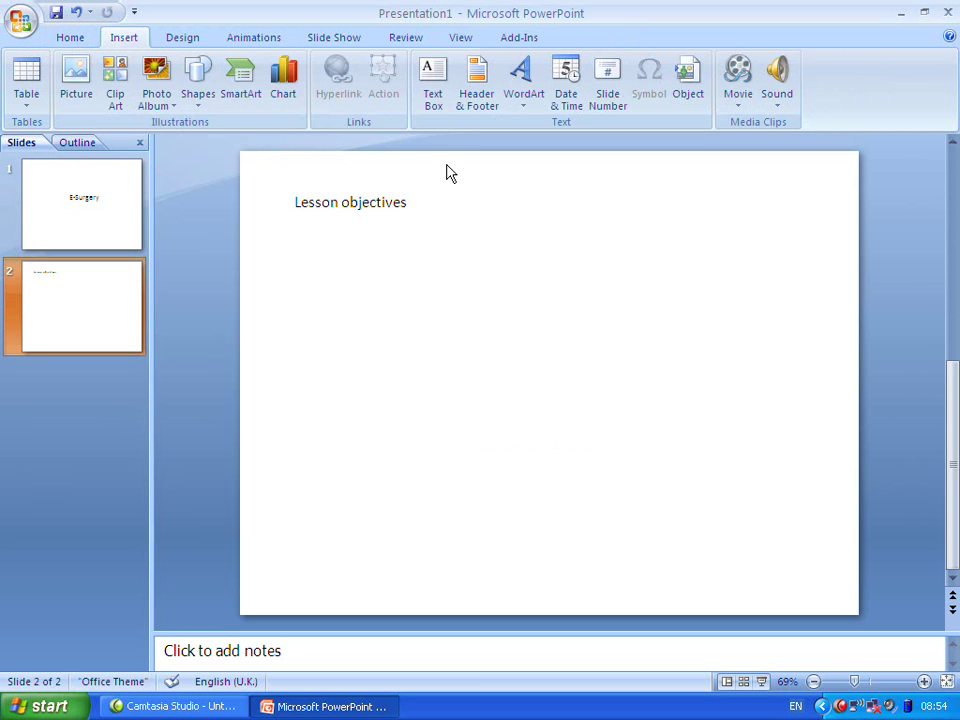
click(434, 90)
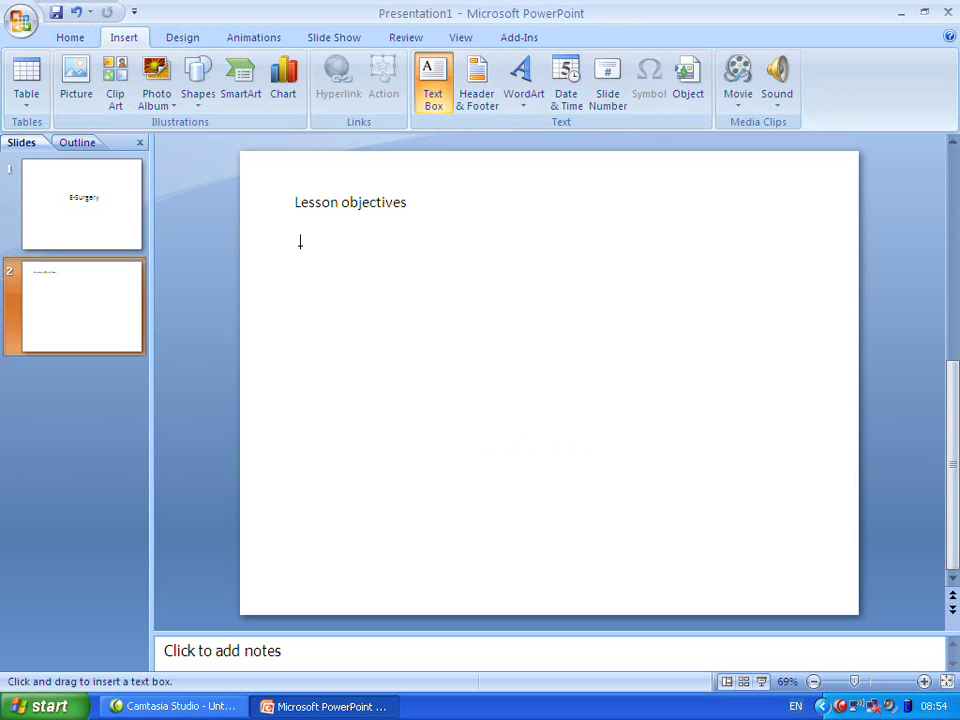
key(Escape)
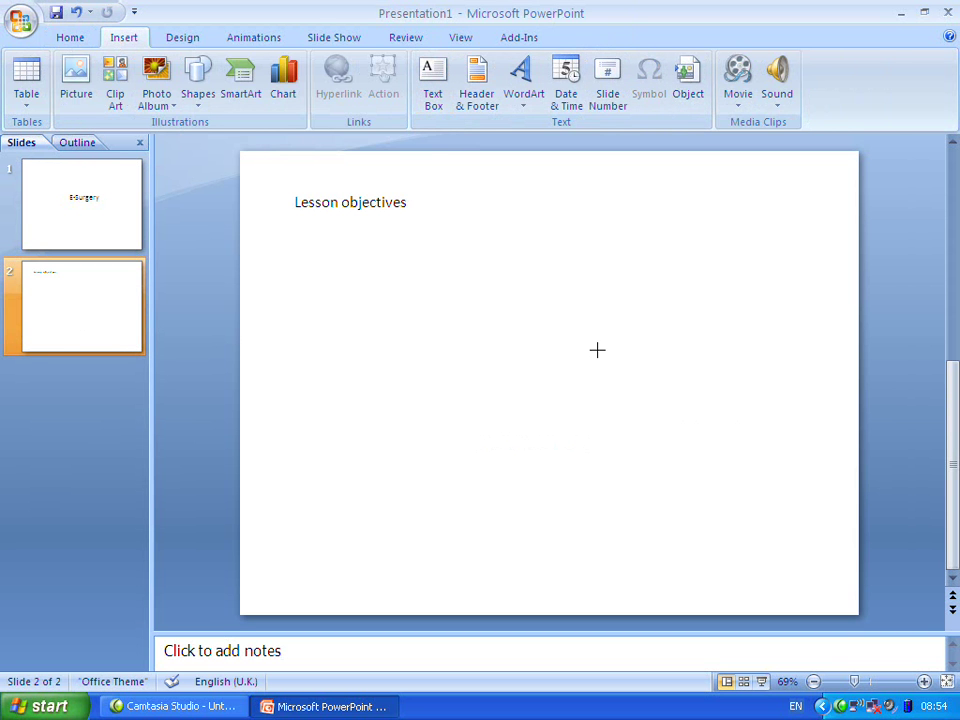
drag(292, 247, 597, 349)
text(Be)
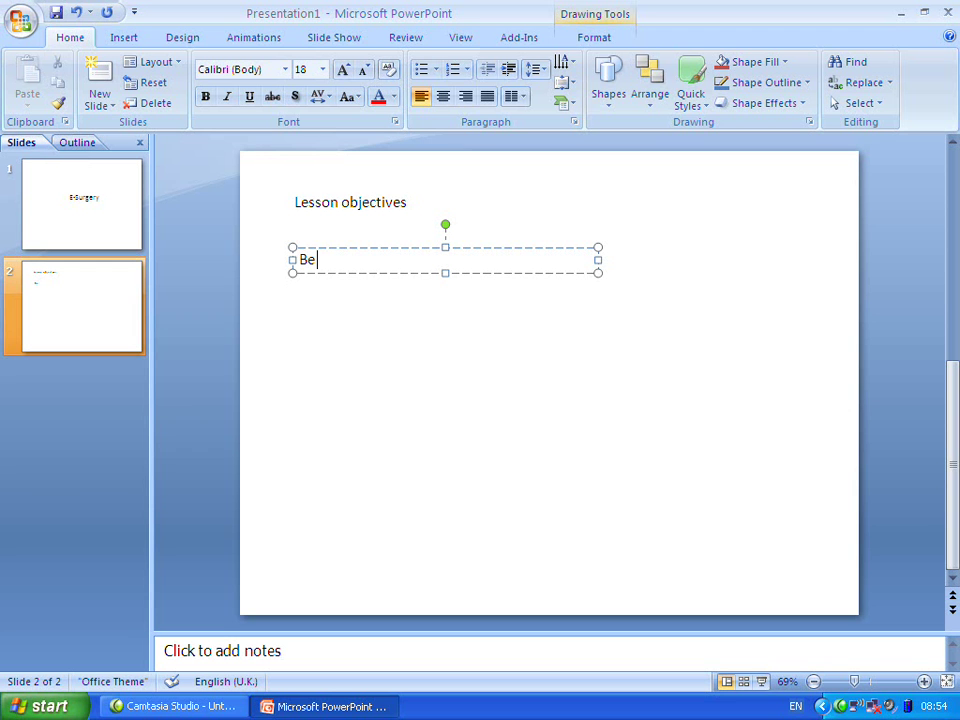
text( able to)
text(: learn)
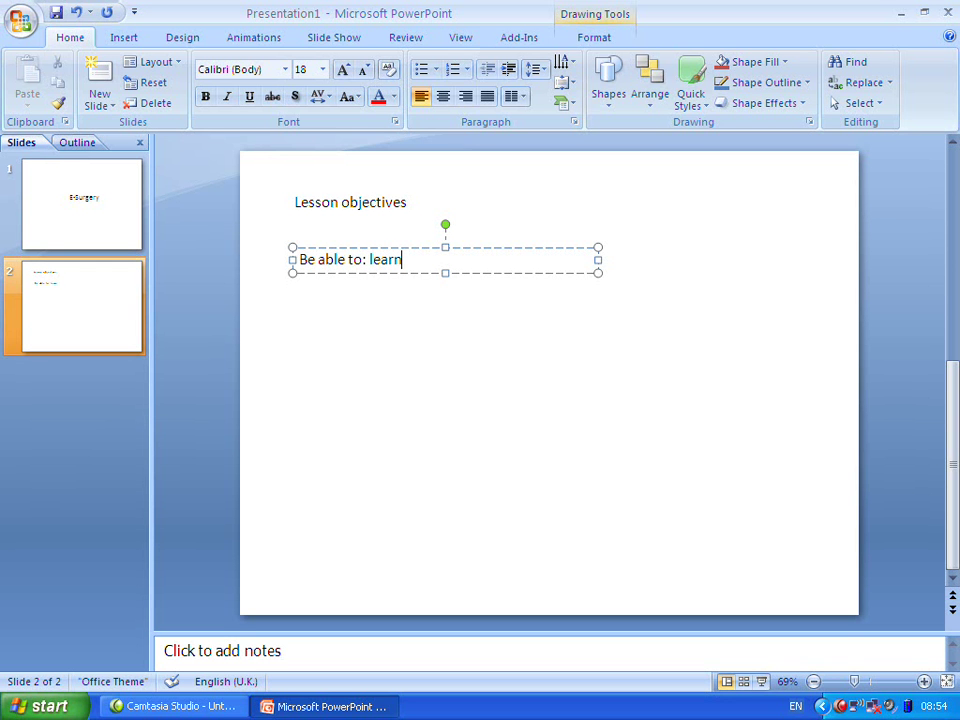
text( how to)
text( use prese)
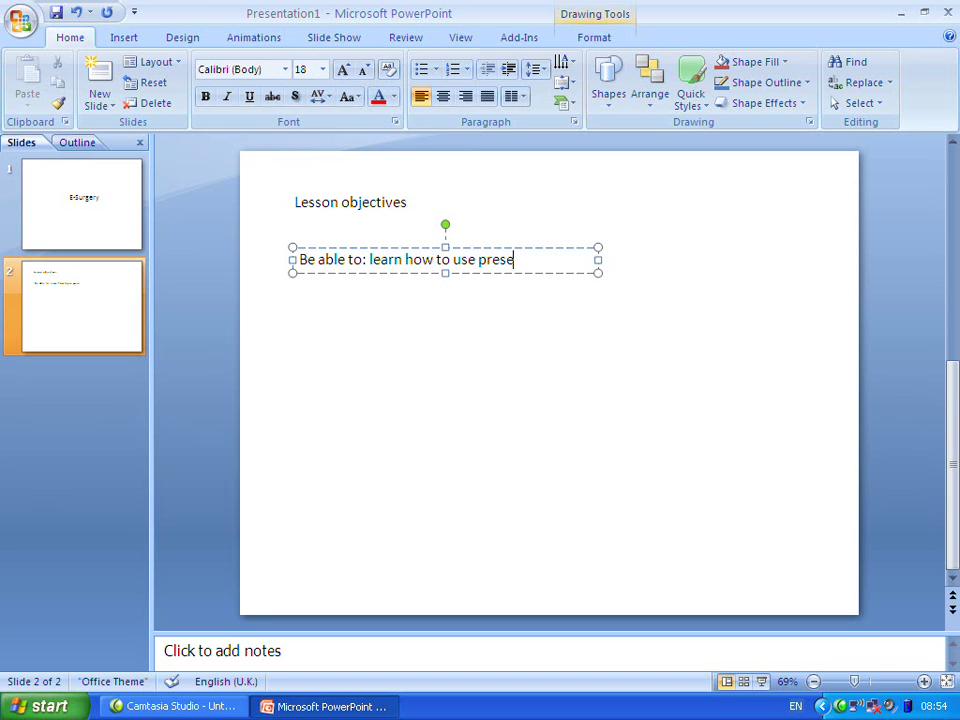
text(ntation soft)
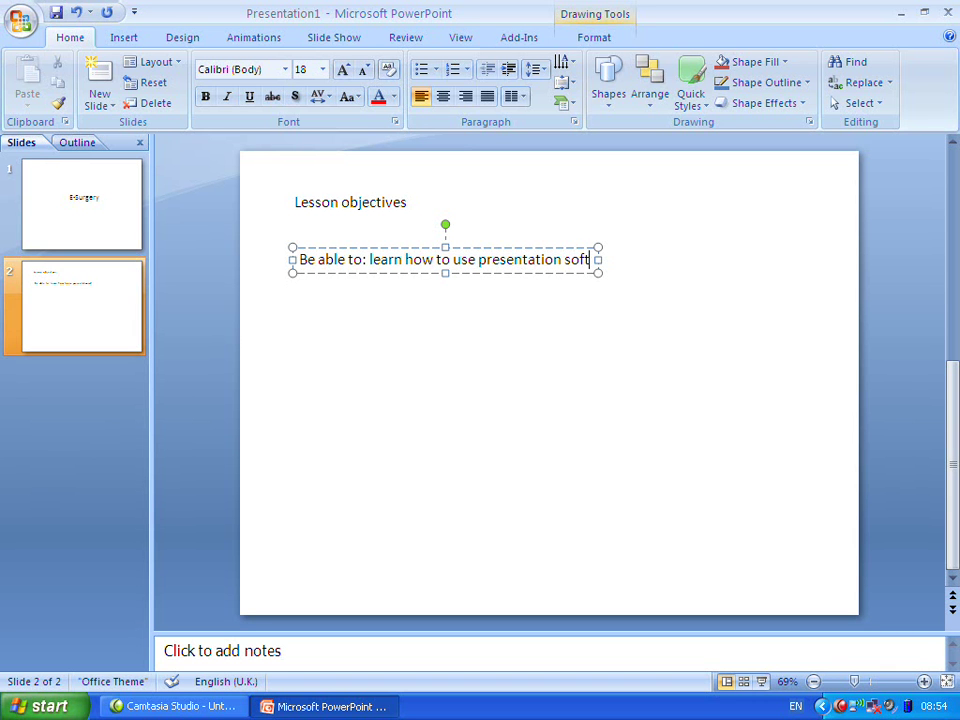
text(ware)
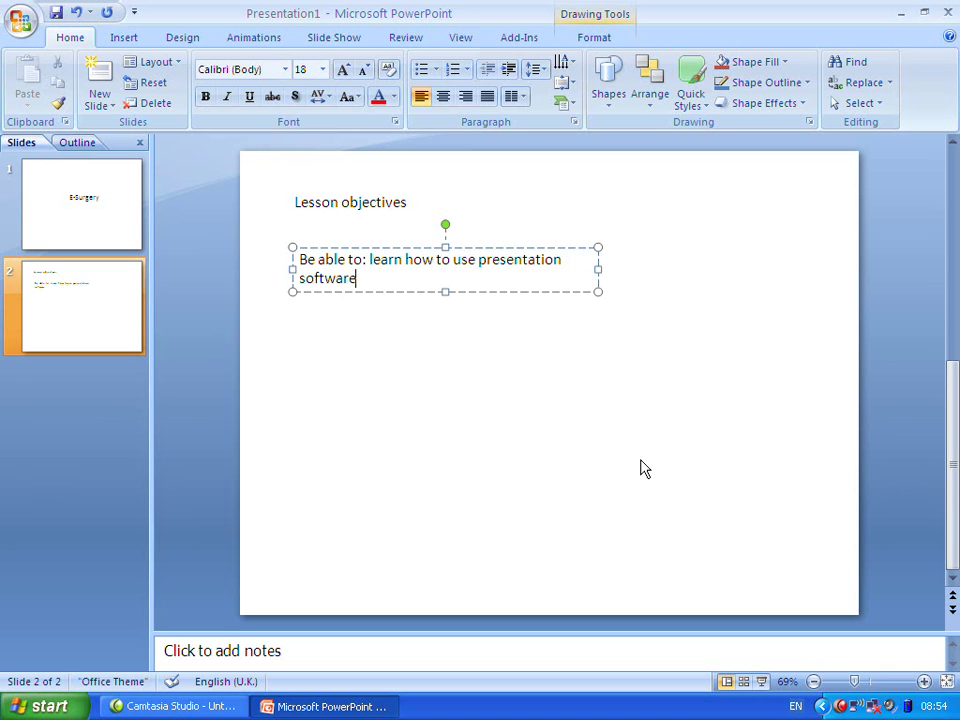
click(644, 469)
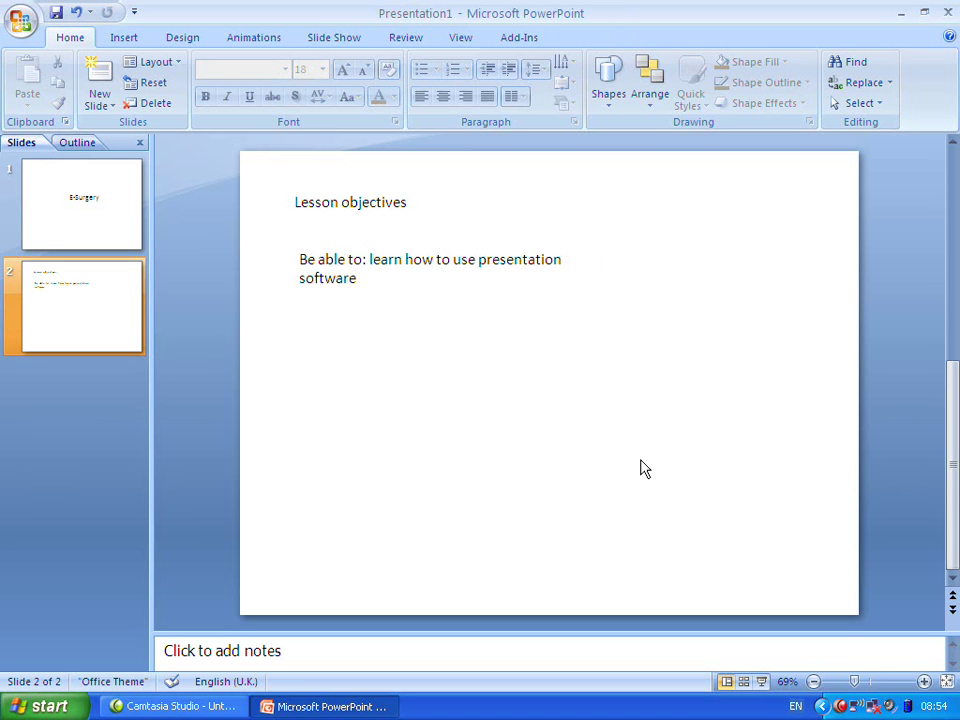
scroll(639, 467, up, 1)
Drag the objective text box's right edge outward so the sentence sits on one line
click(58, 317)
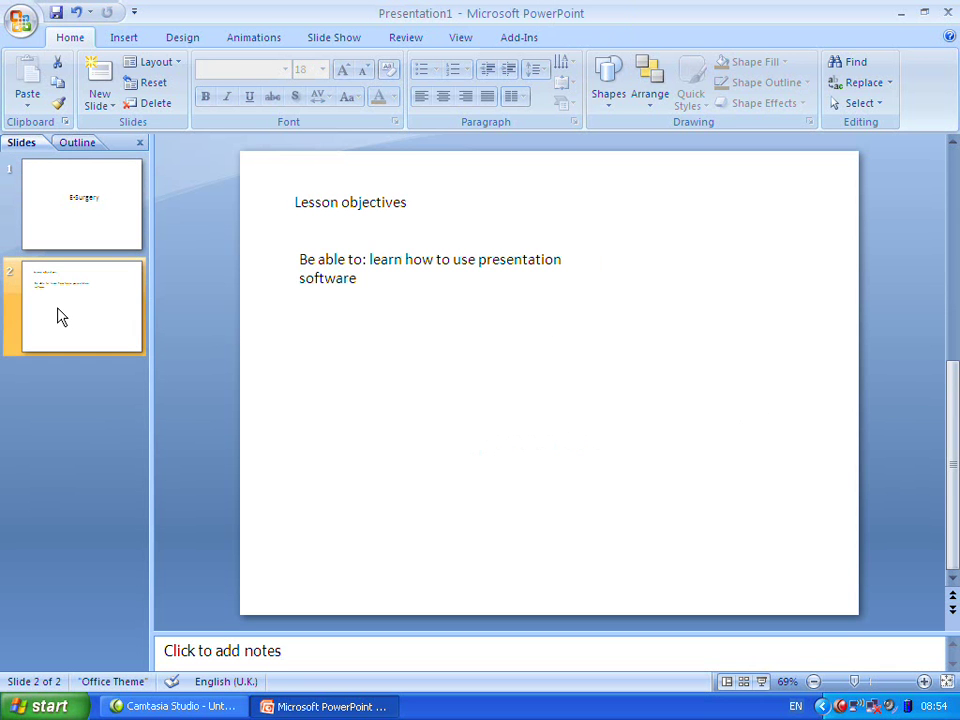
click(370, 266)
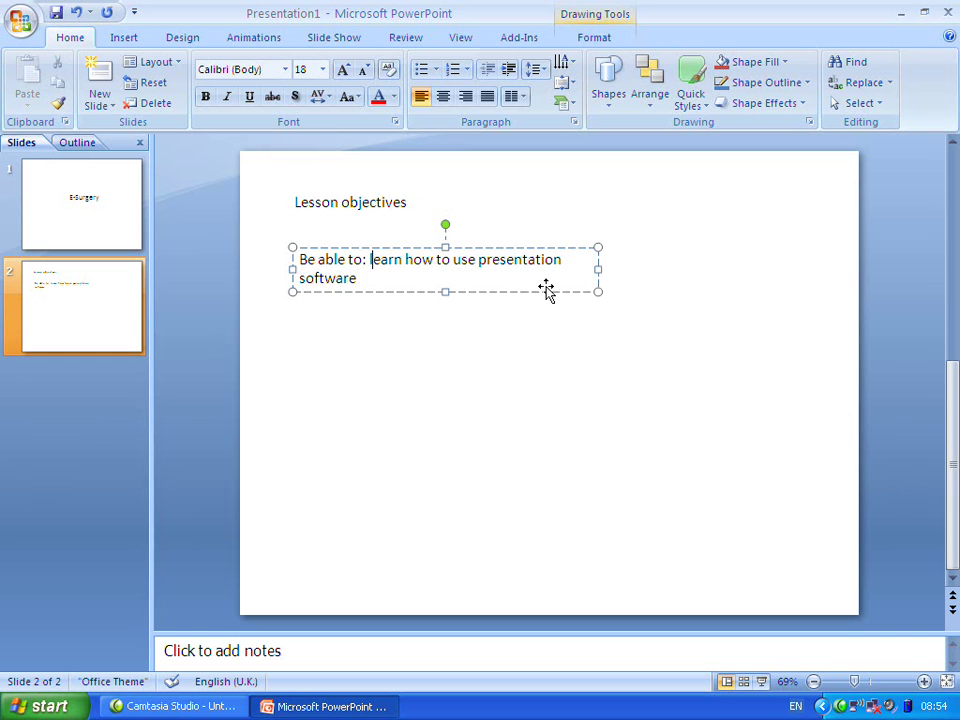
click(598, 268)
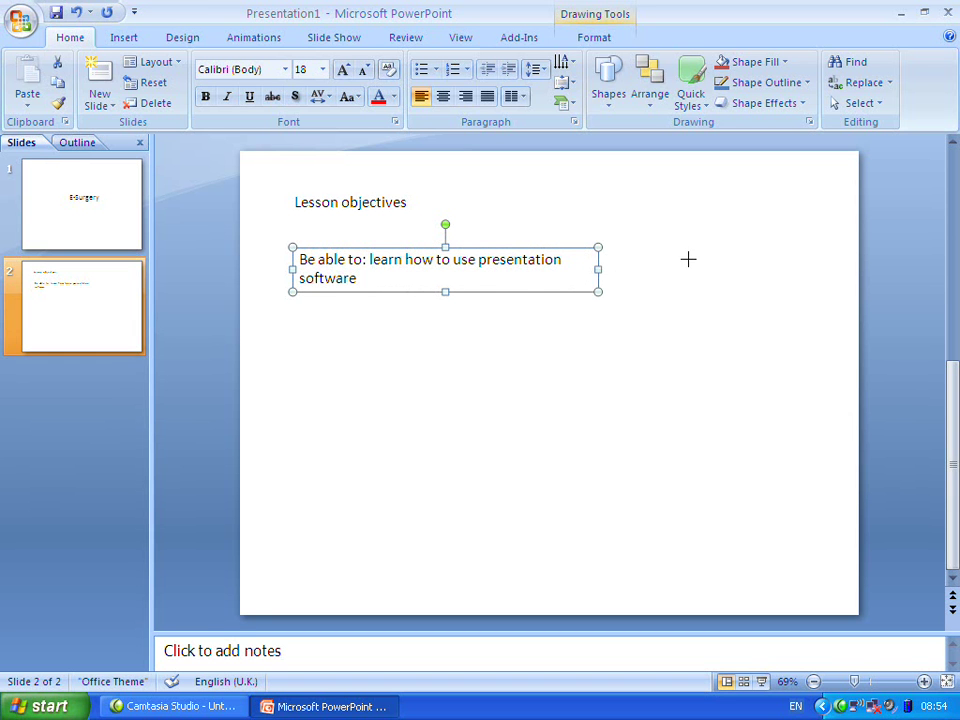
drag(768, 272, 767, 270)
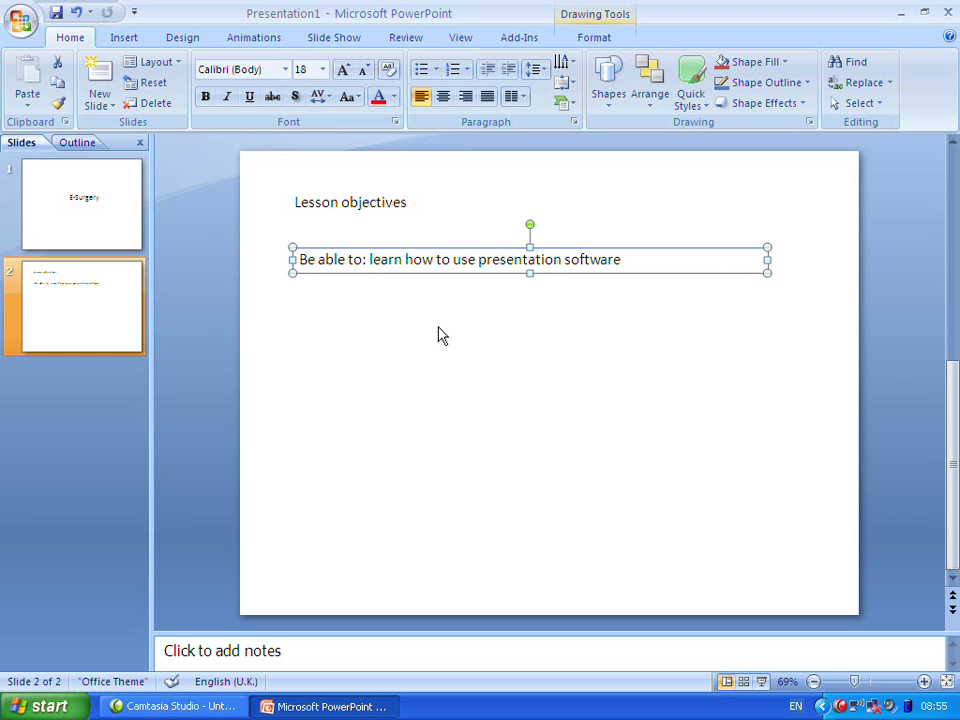
Highlight the full 'Lesson objectives' text in the heading box
click(355, 201)
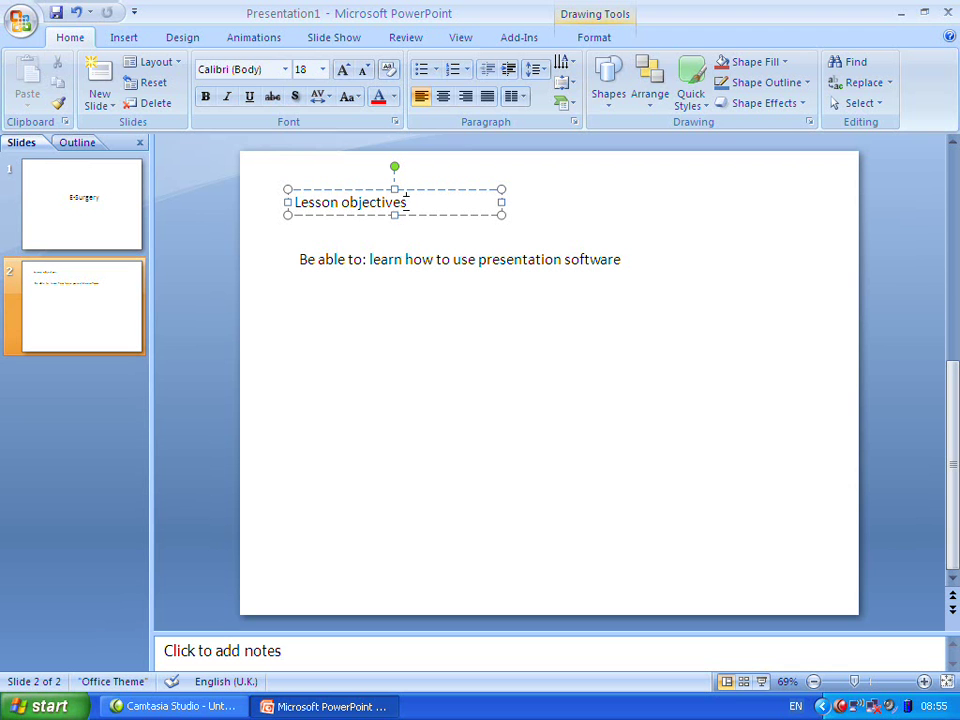
drag(405, 201, 297, 197)
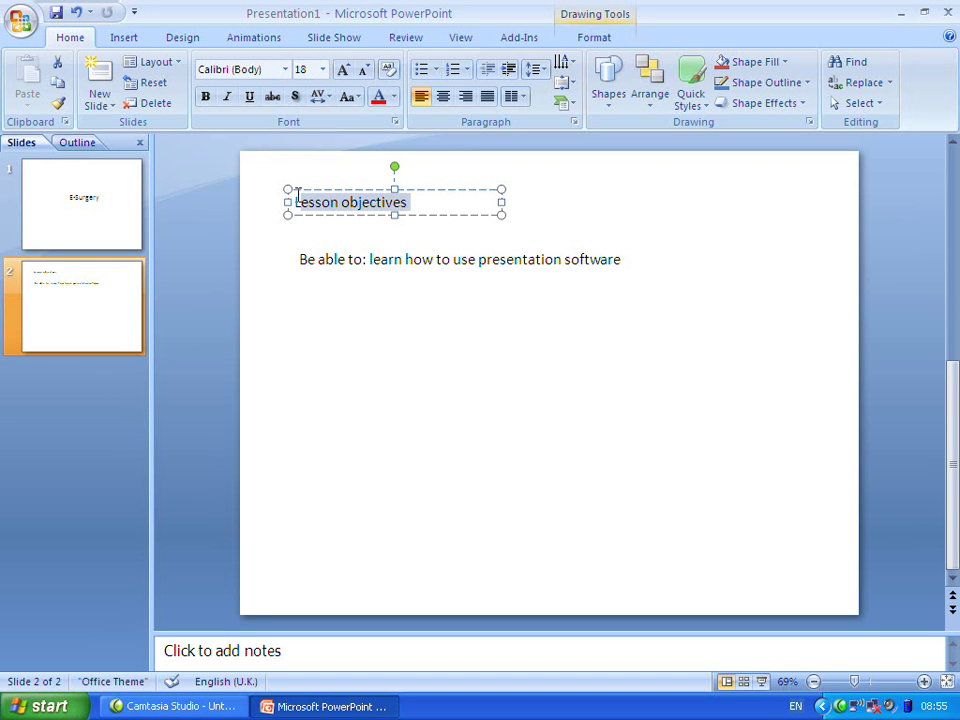
click(297, 199)
double_click(300, 200)
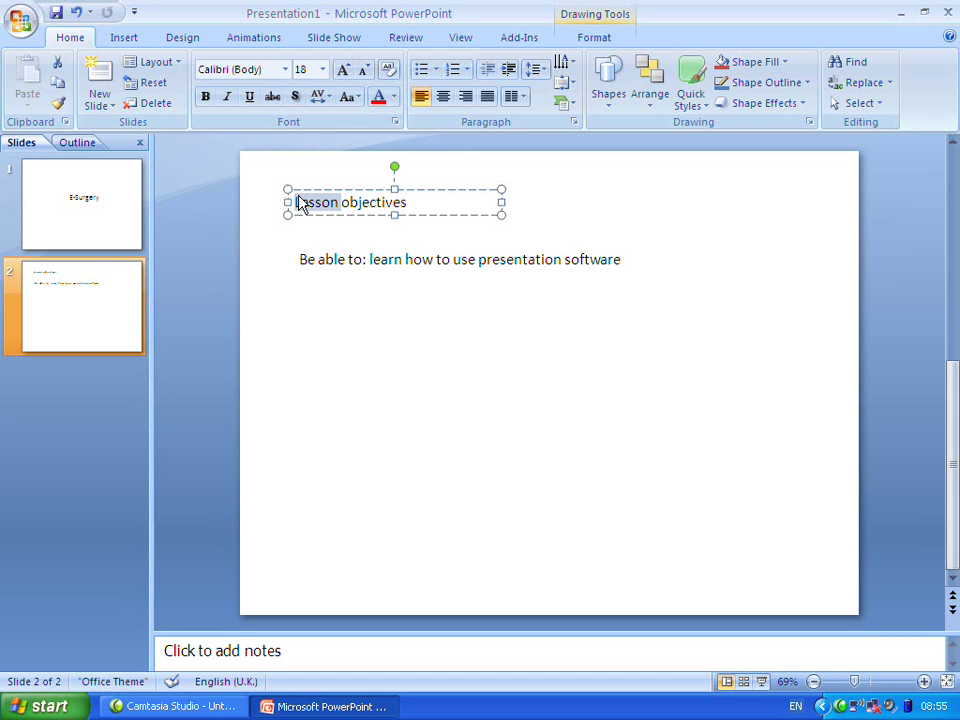
click(405, 202)
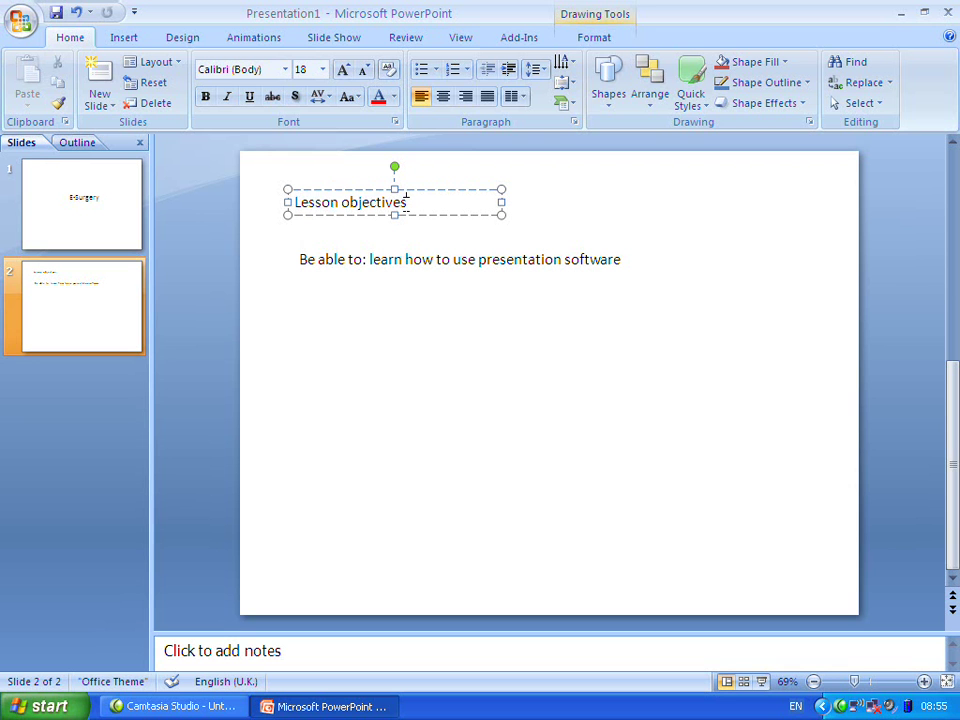
drag(406, 201, 296, 204)
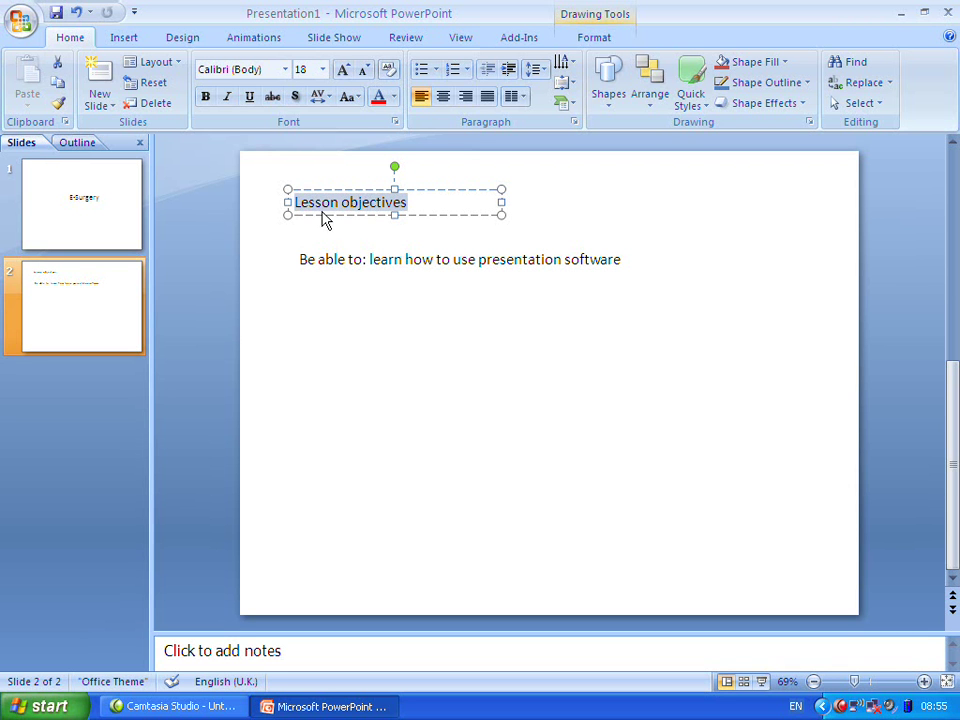
Make the heading bold and enlarge it to 32 pt
right_click(406, 209)
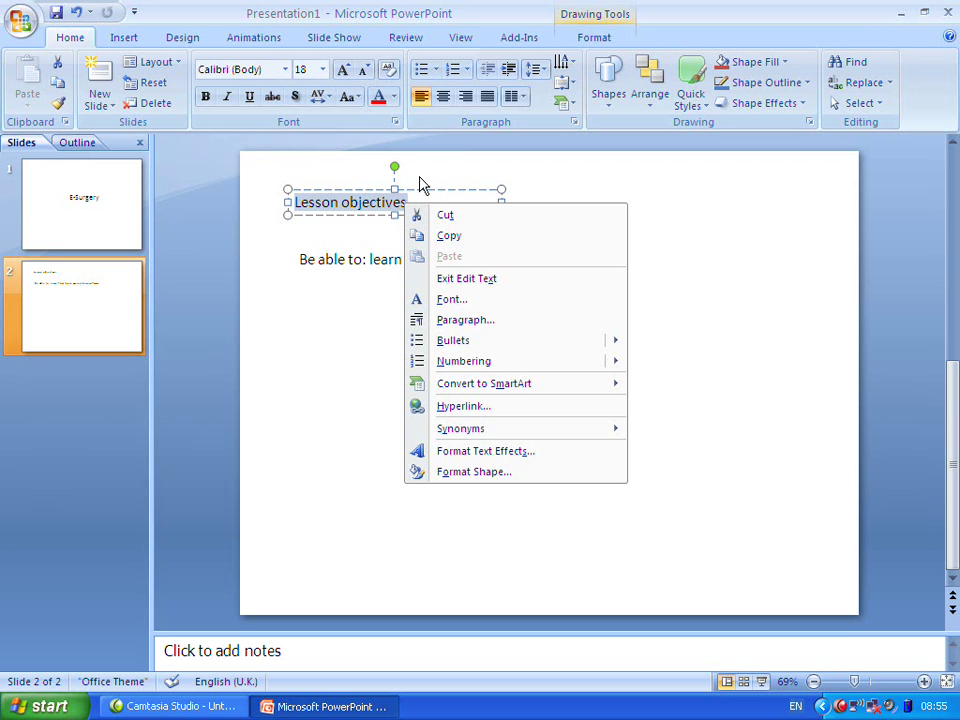
key(ctrl+b)
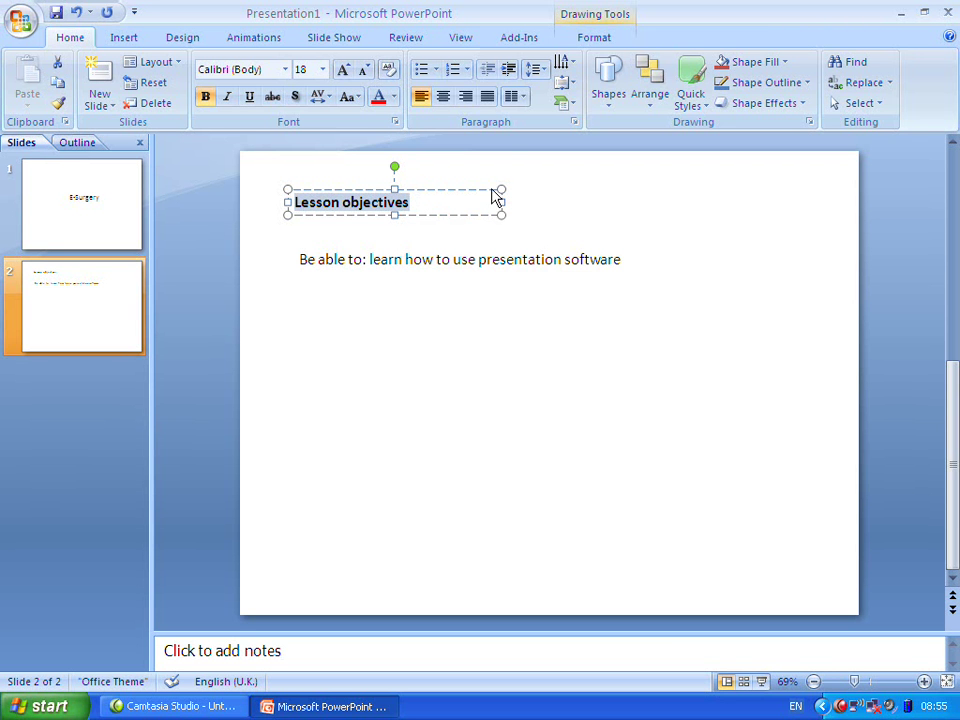
key(ctrl+shift+period)
key(ctrl+shift+period)
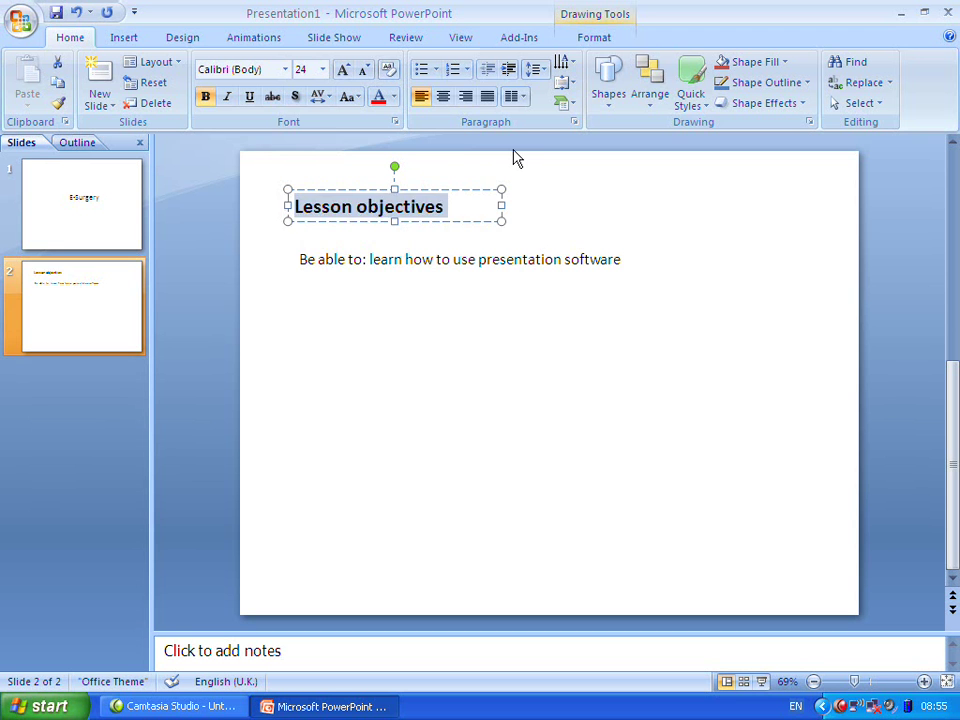
key(ctrl+shift+period)
key(ctrl+shift+period)
key(ctrl+shift+period)
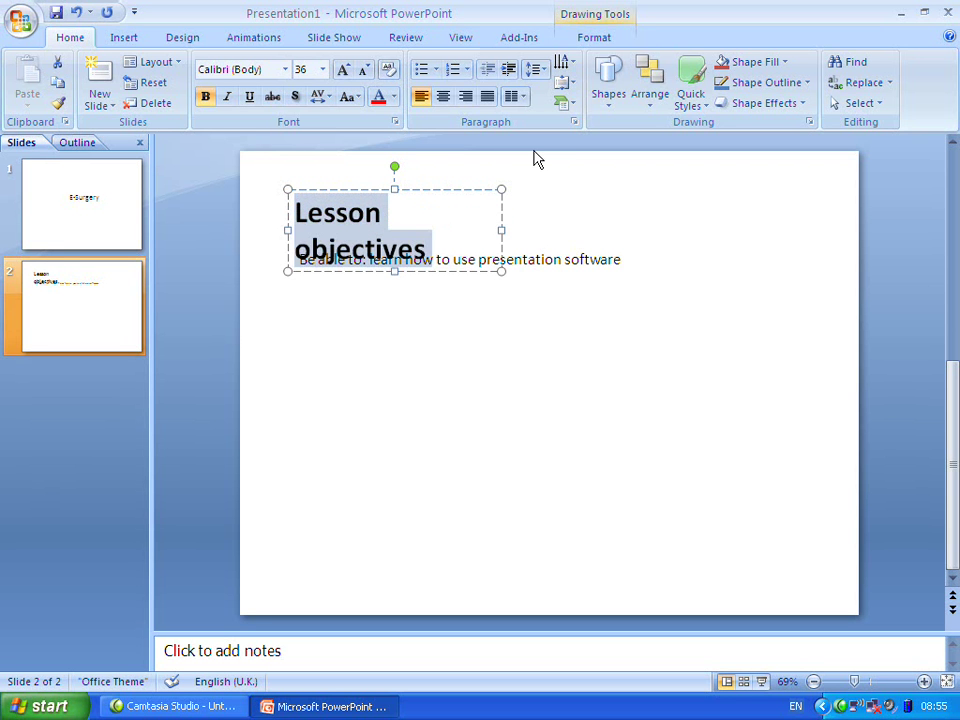
key(ctrl+shift+comma)
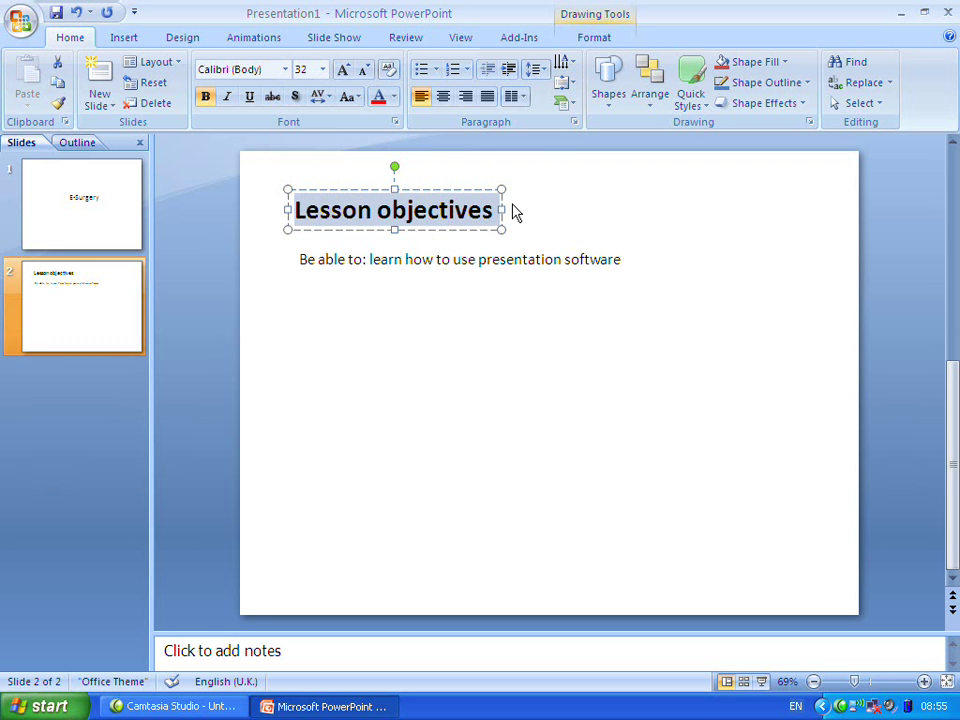
Turn the heading text red
key(alt+h)
key(f)
key(c)
key(Return)
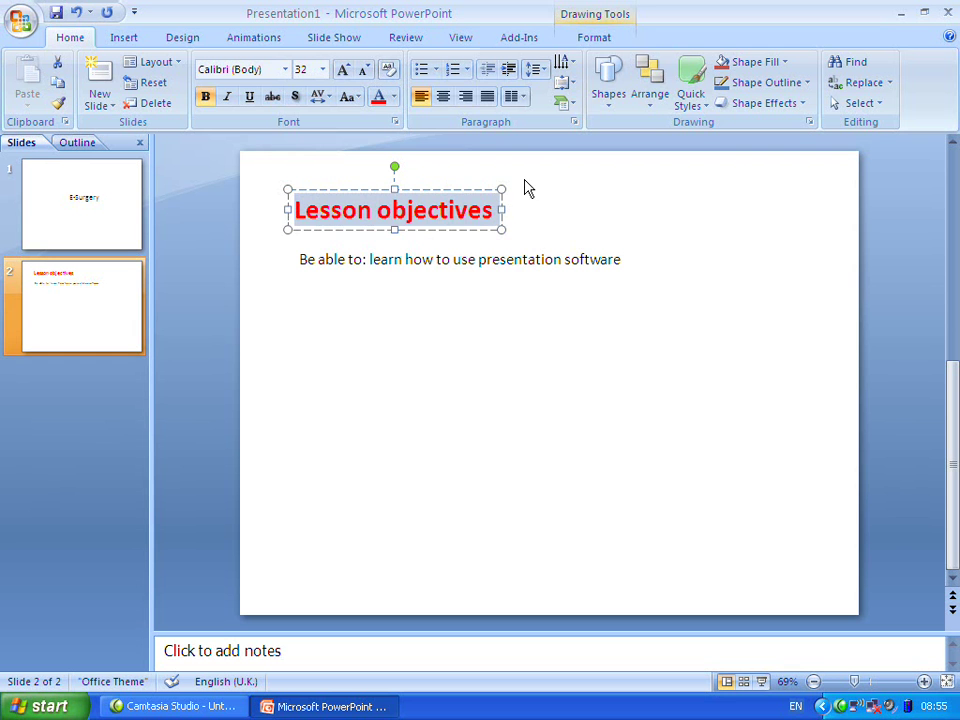
click(694, 257)
click(678, 360)
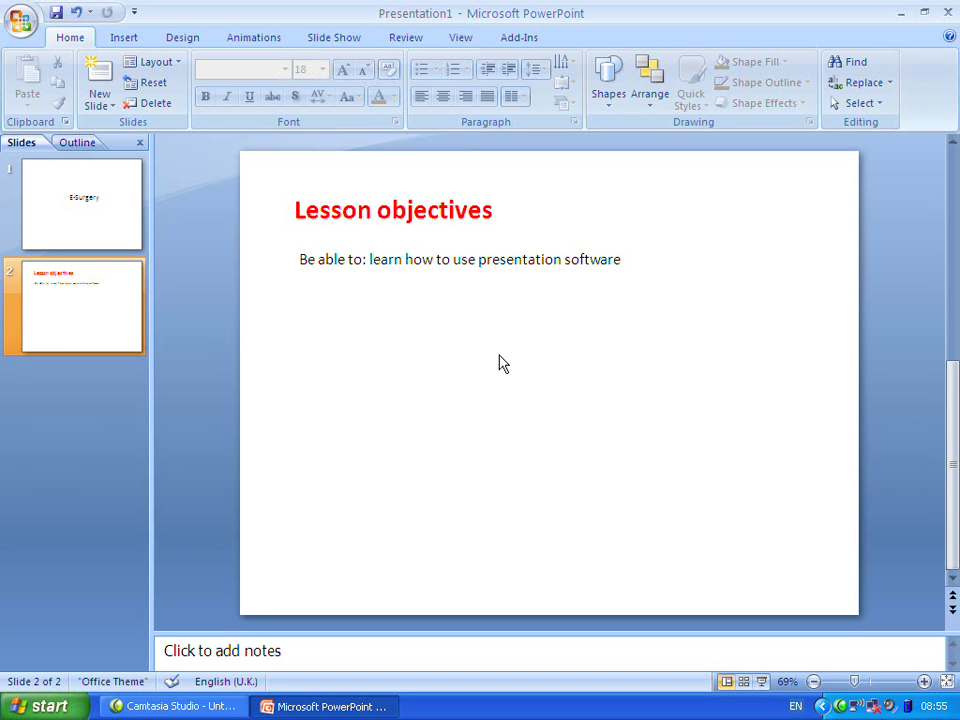
Set slide 2's background to a solid Aqua, Accent 5, Lighter 60% fill
right_click(494, 408)
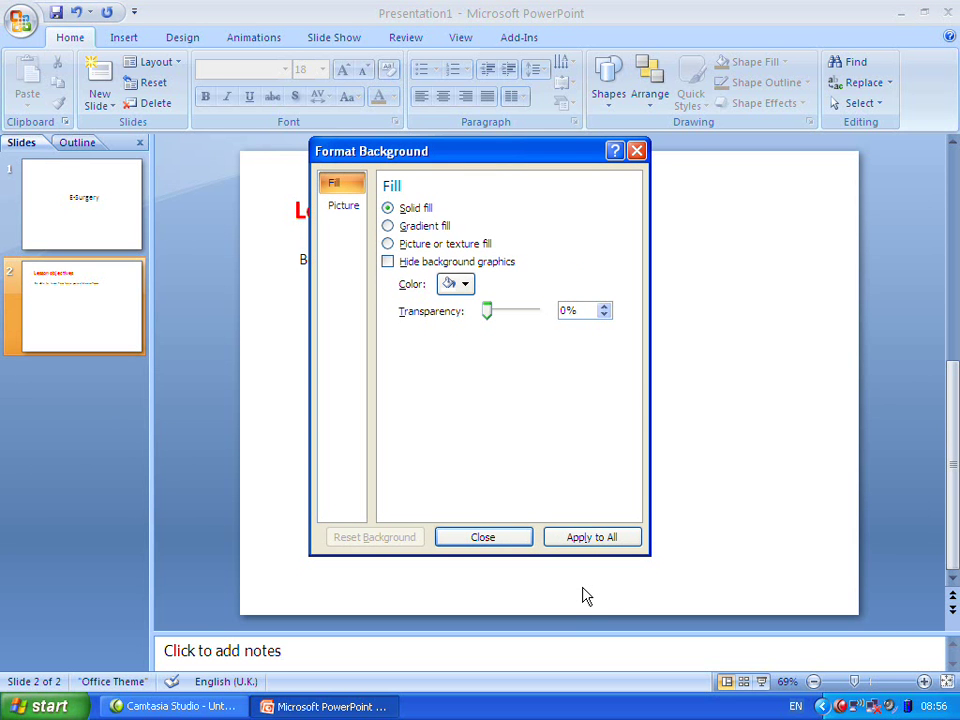
click(421, 228)
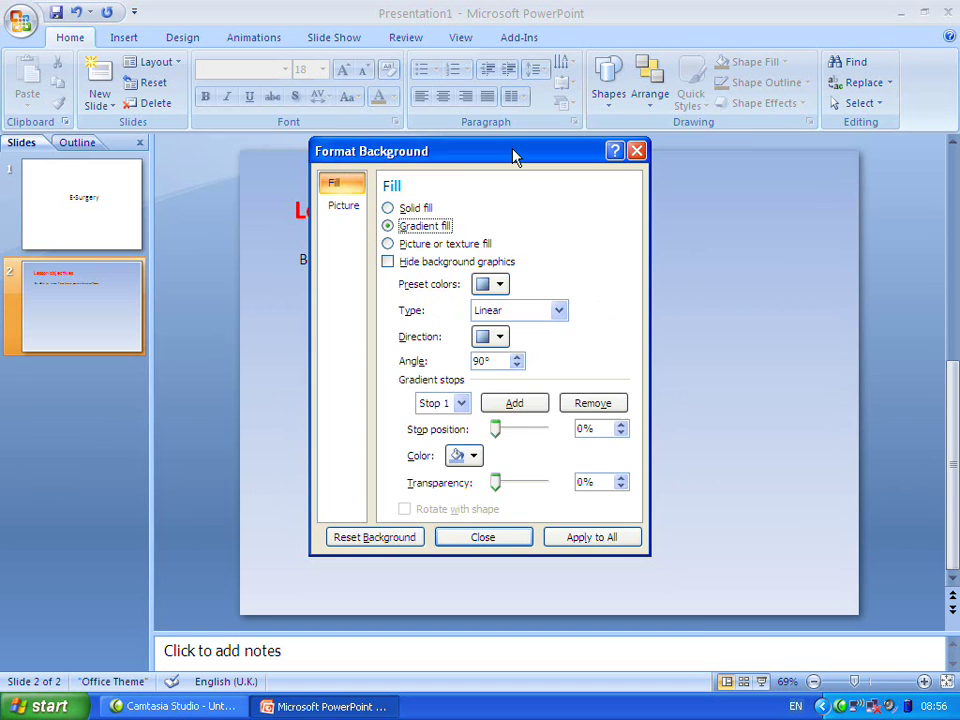
drag(513, 157, 876, 187)
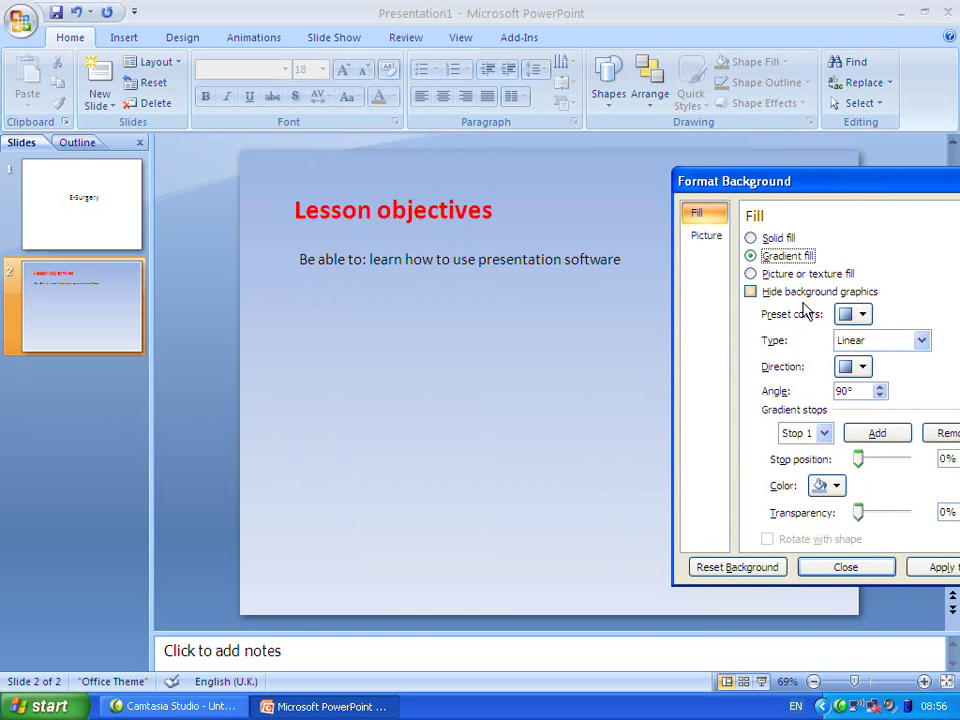
click(786, 274)
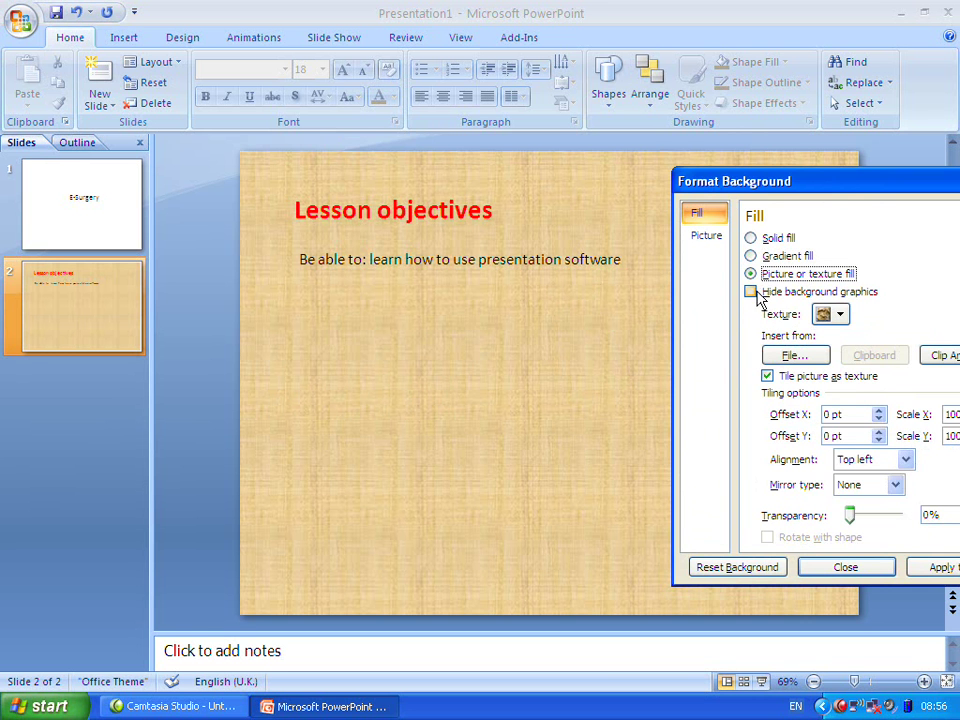
click(778, 240)
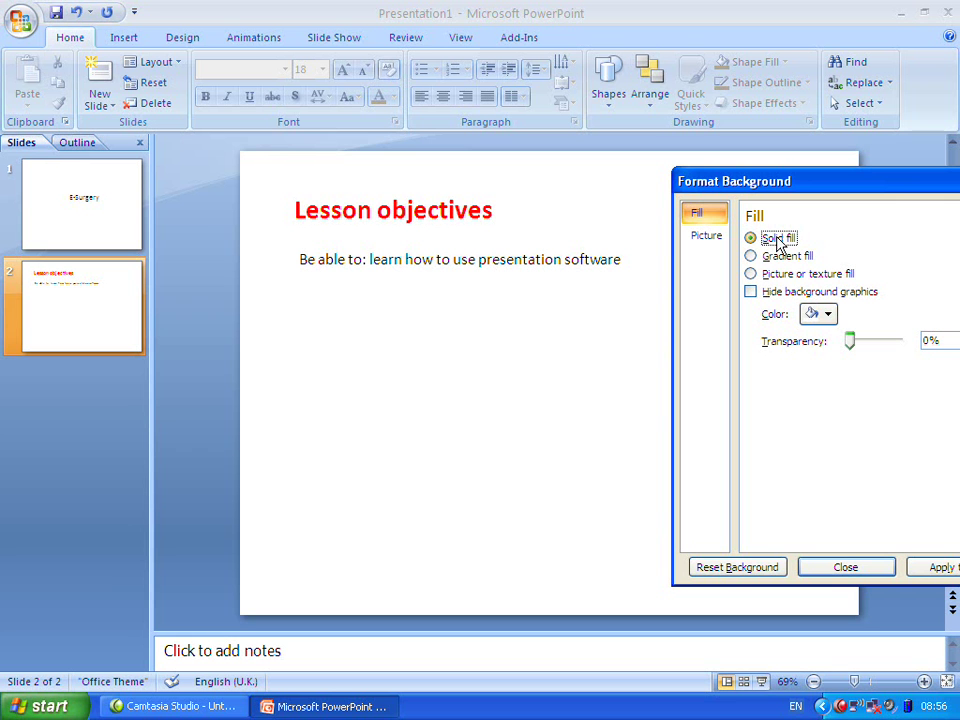
click(835, 315)
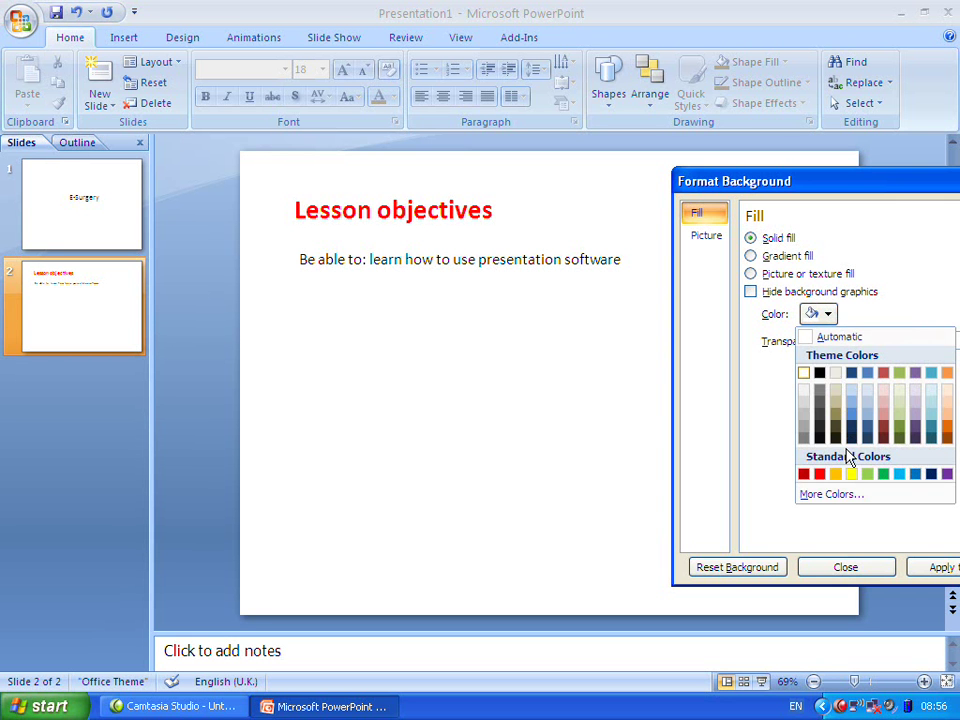
click(935, 408)
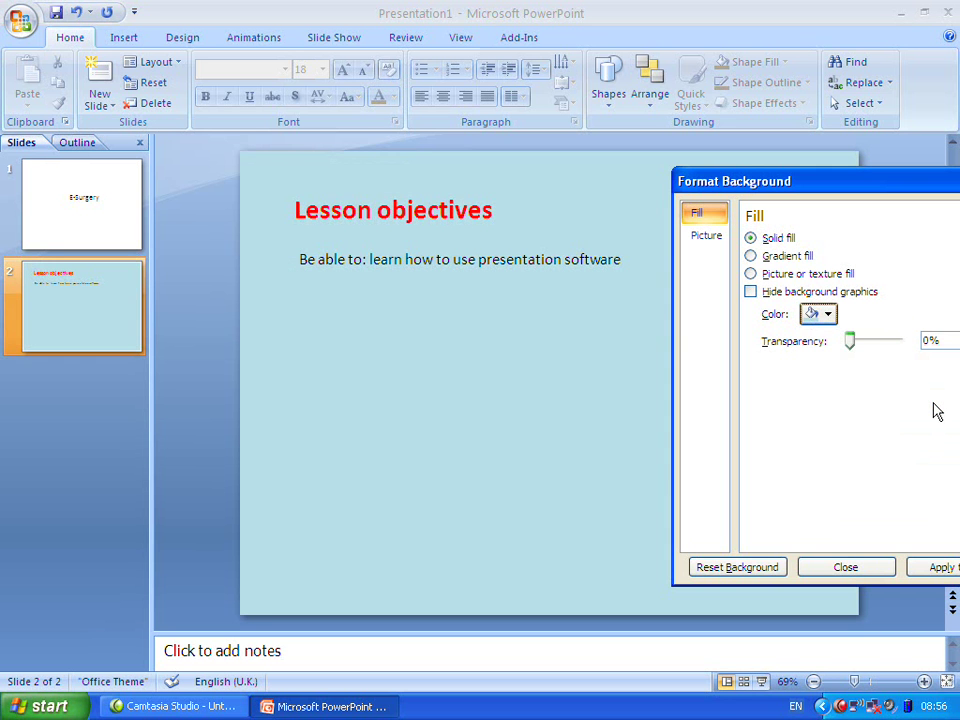
click(845, 568)
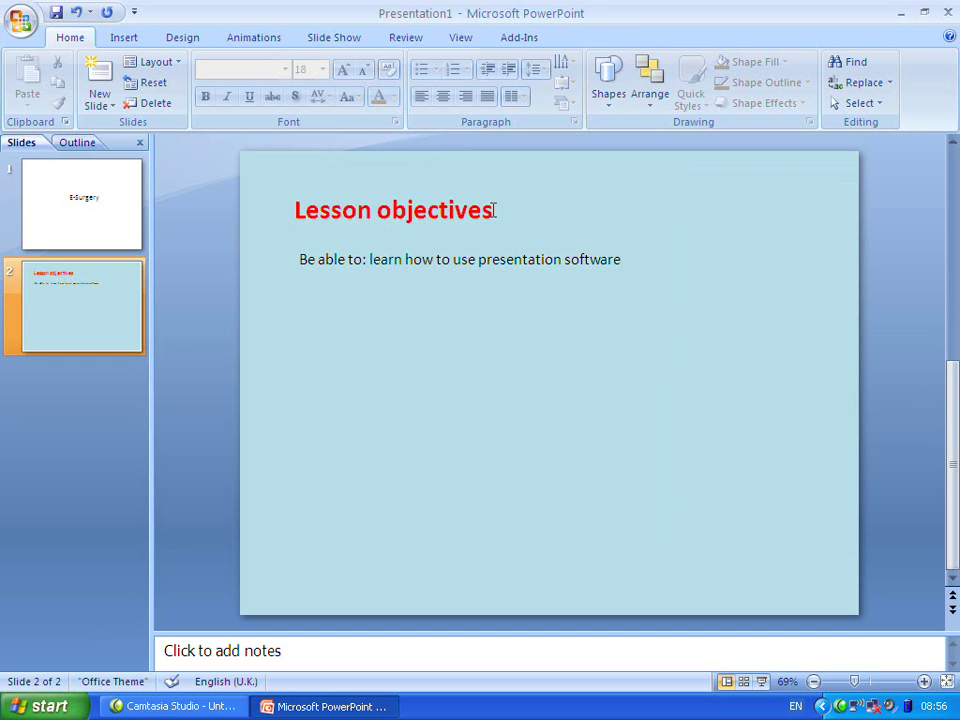
Change the 'Lesson objectives' title text colour from red to dark blue
drag(493, 210, 310, 212)
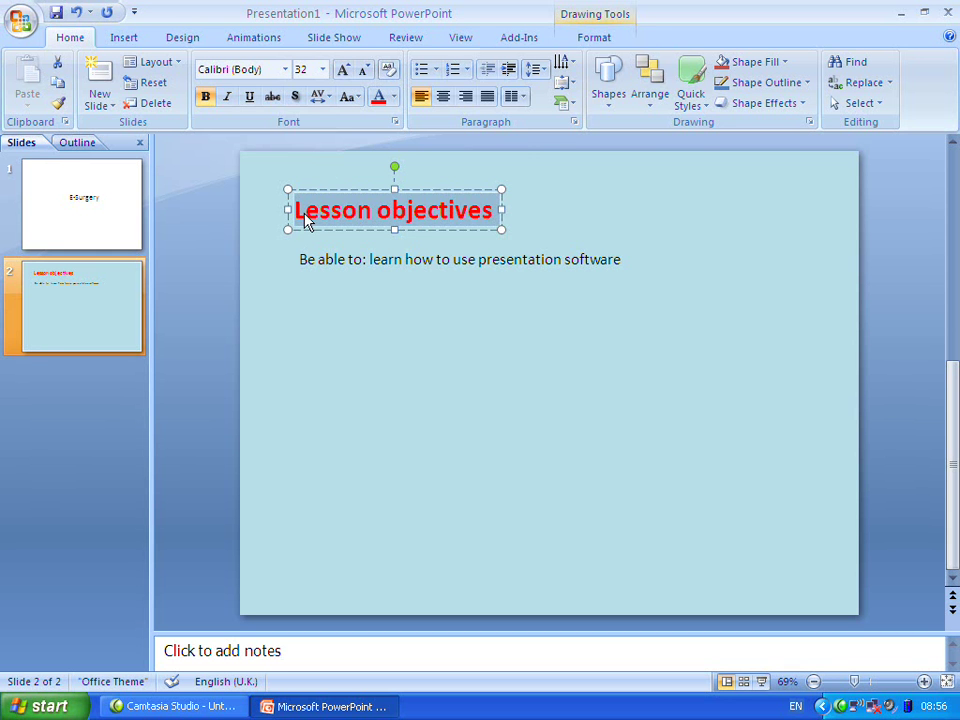
click(396, 96)
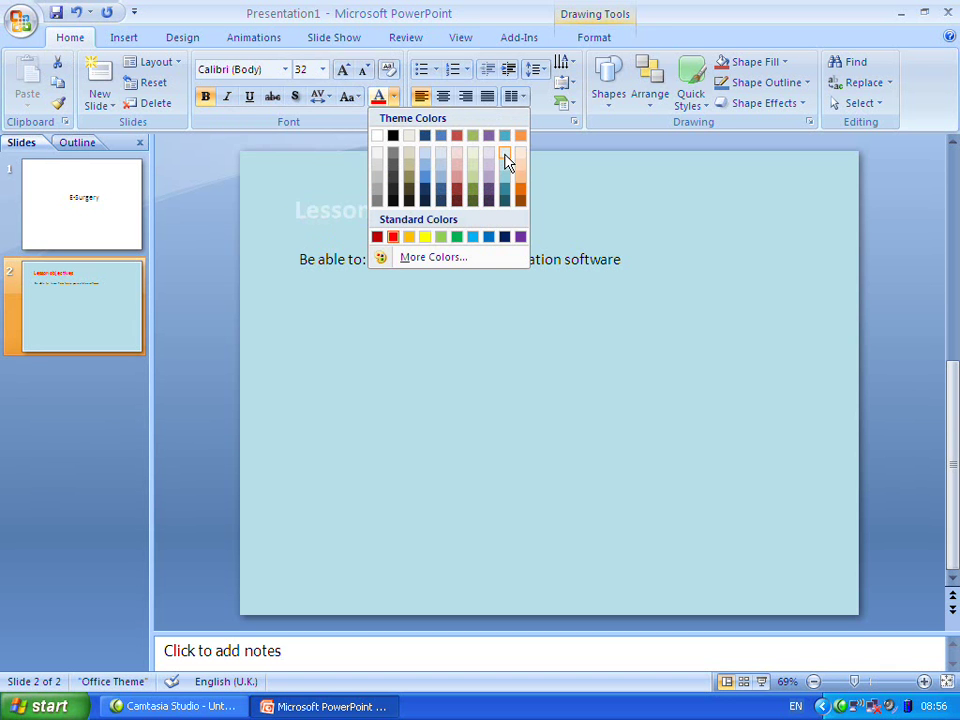
click(505, 237)
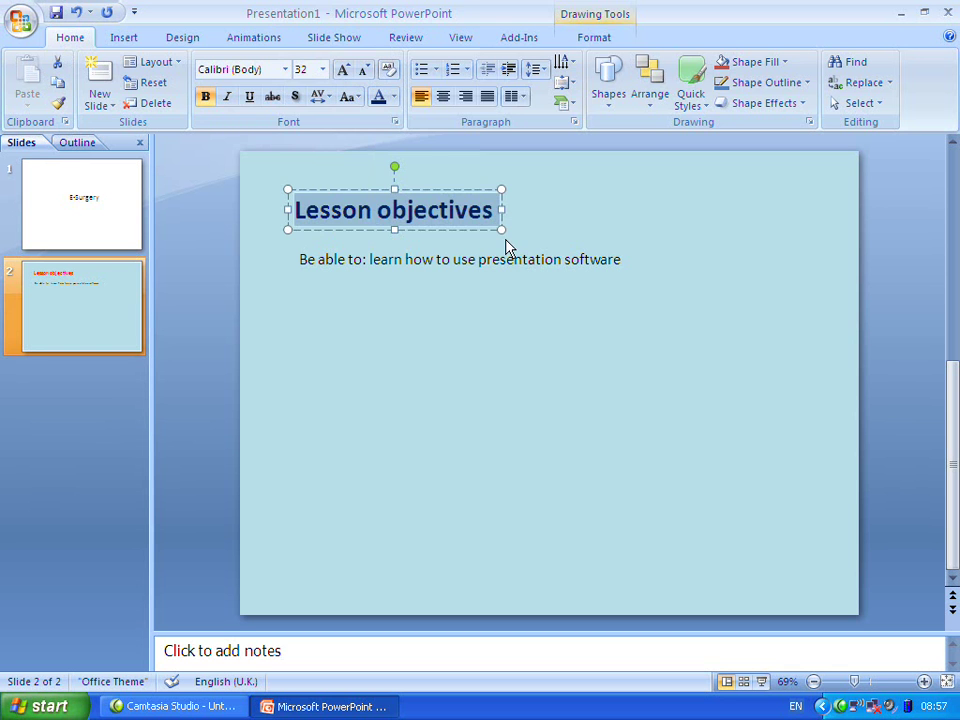
click(559, 349)
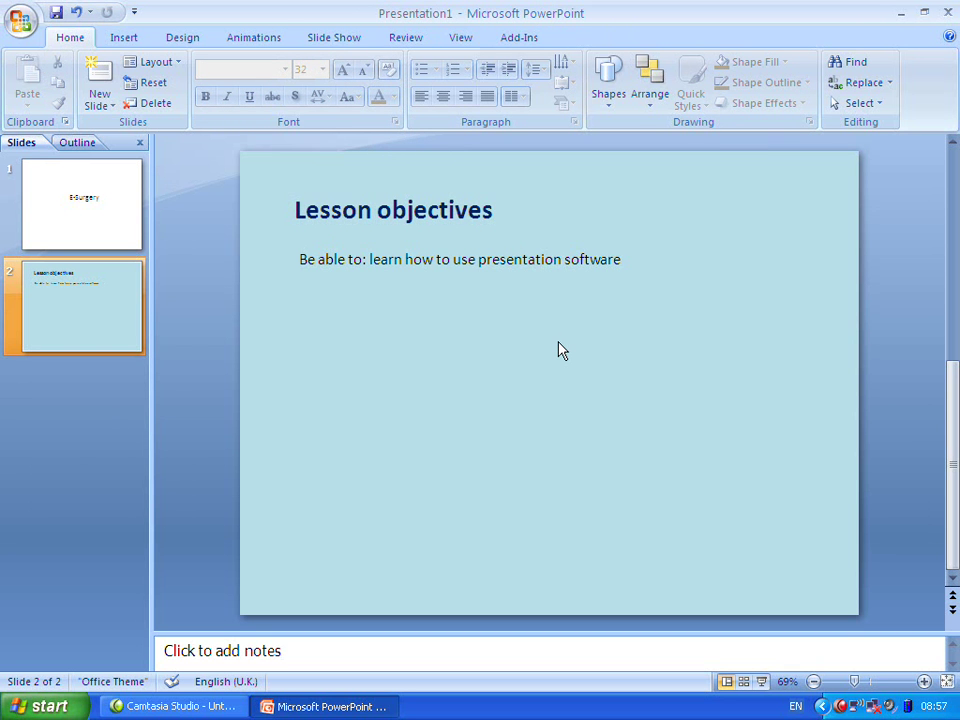
Check the Lesson objectives and E-Surgery slides, then bring up the Slide Show ribbon
scroll(540, 344, up, 1)
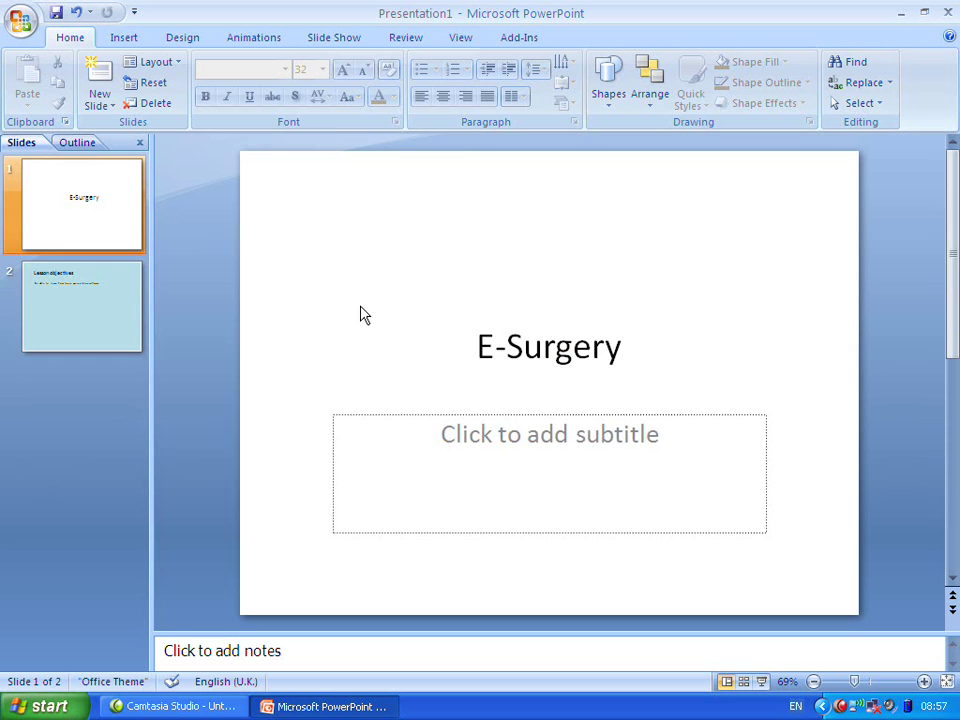
click(73, 318)
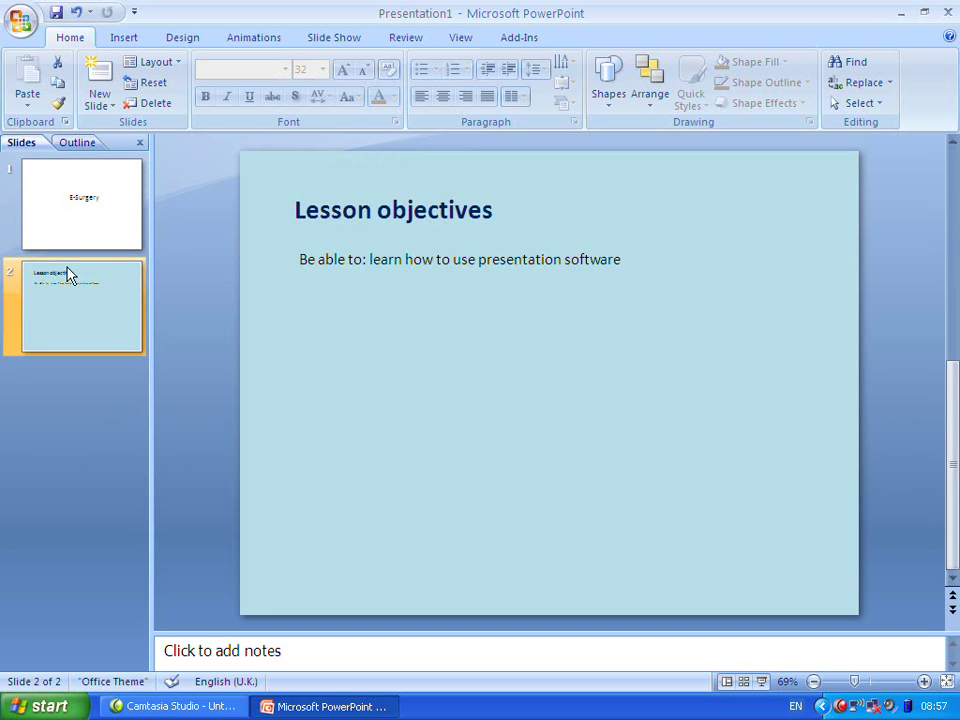
click(70, 233)
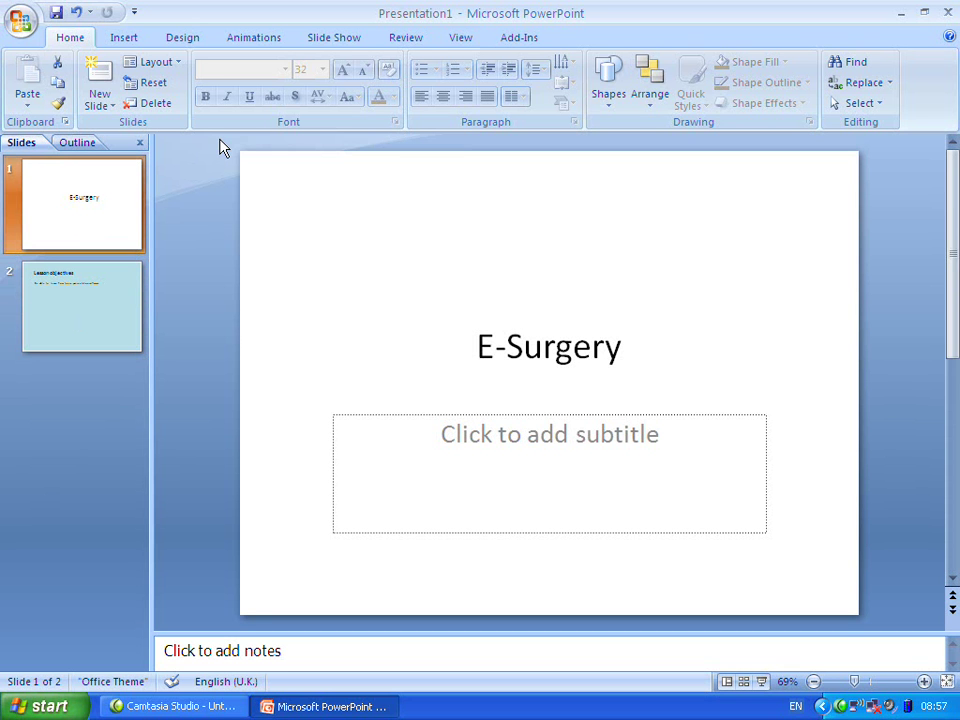
click(332, 39)
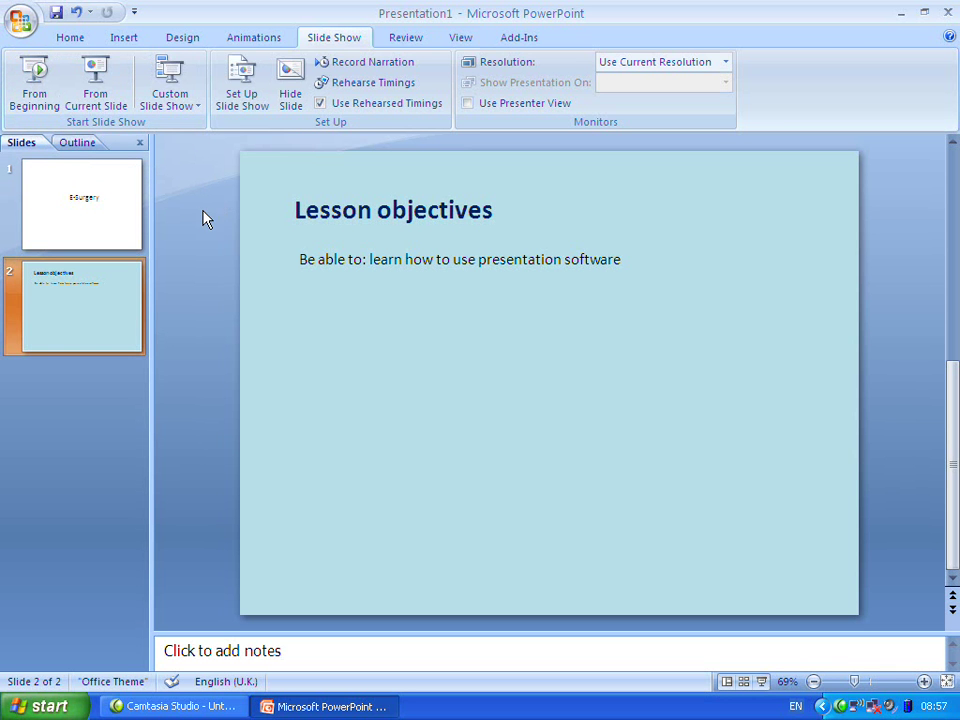
Save the file as 'E-Surgery' in My Documents, choosing PowerPoint 97-2003 format
click(120, 213)
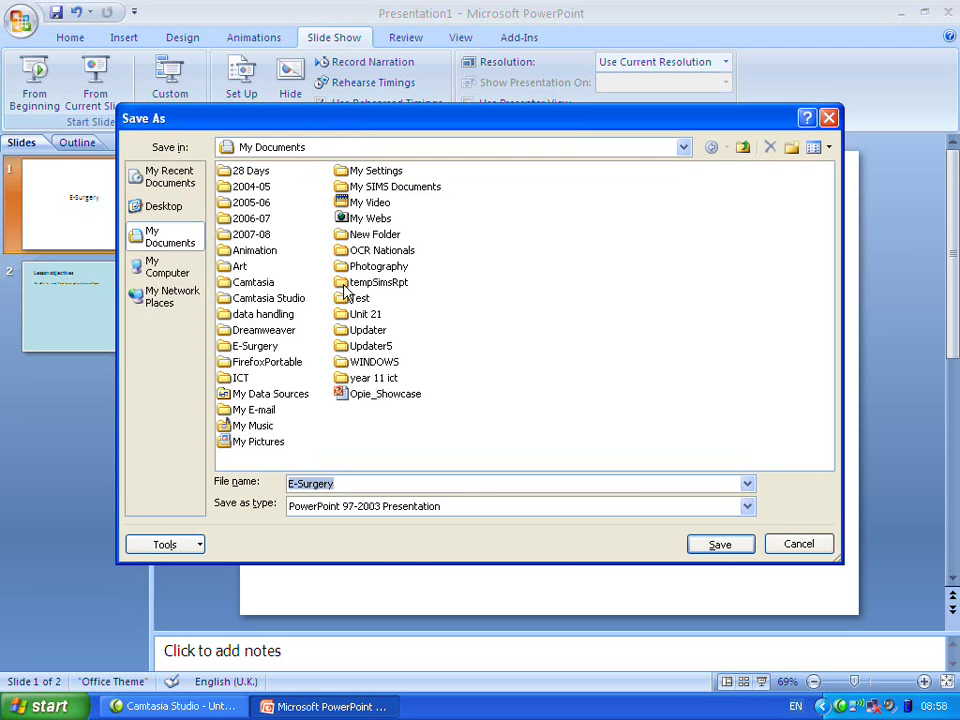
click(252, 236)
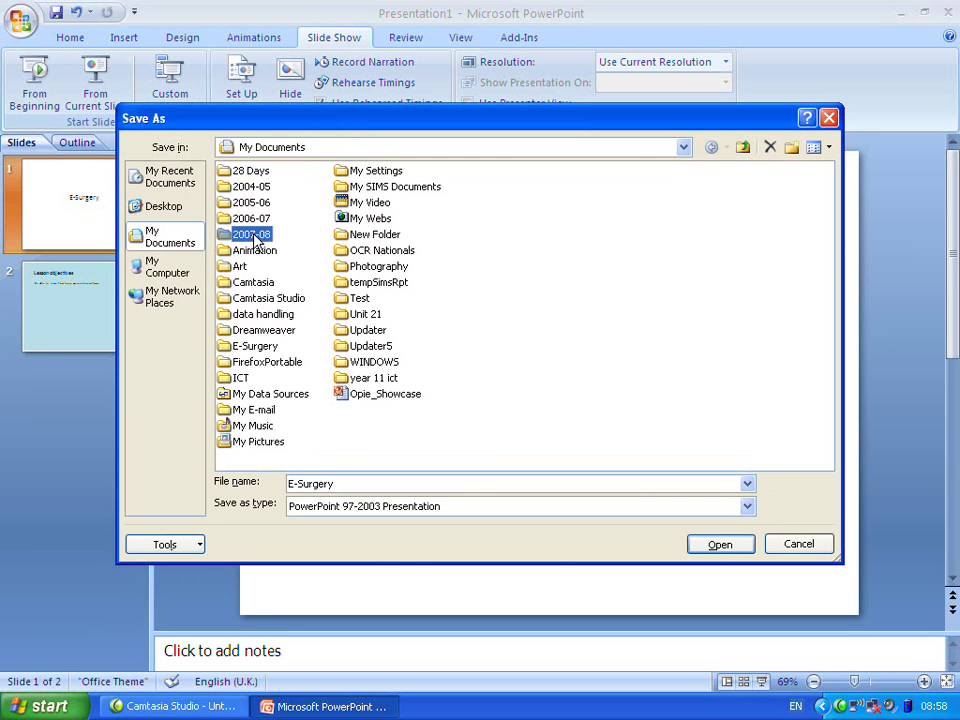
click(306, 232)
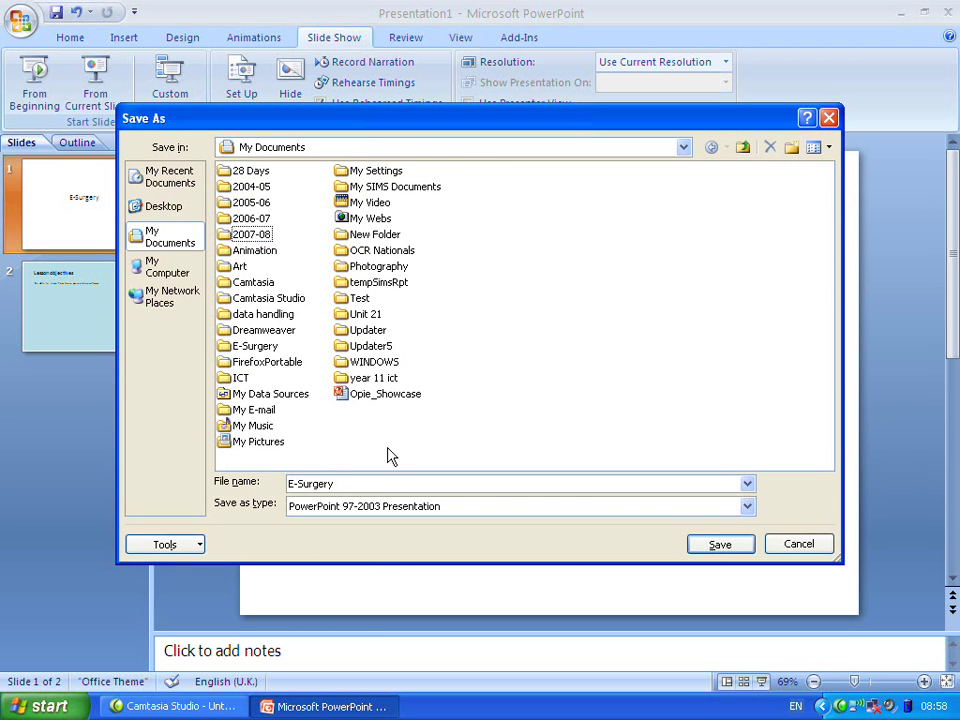
click(349, 483)
click(697, 546)
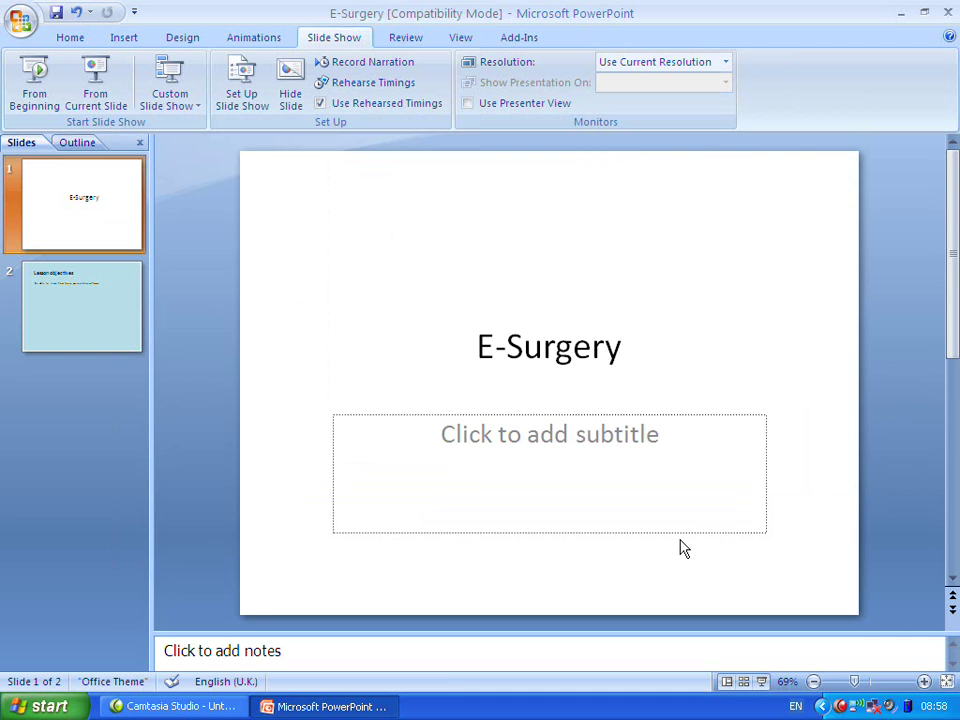
Close PowerPoint and select the E-Surgery file in My Documents via the Start menu
click(950, 15)
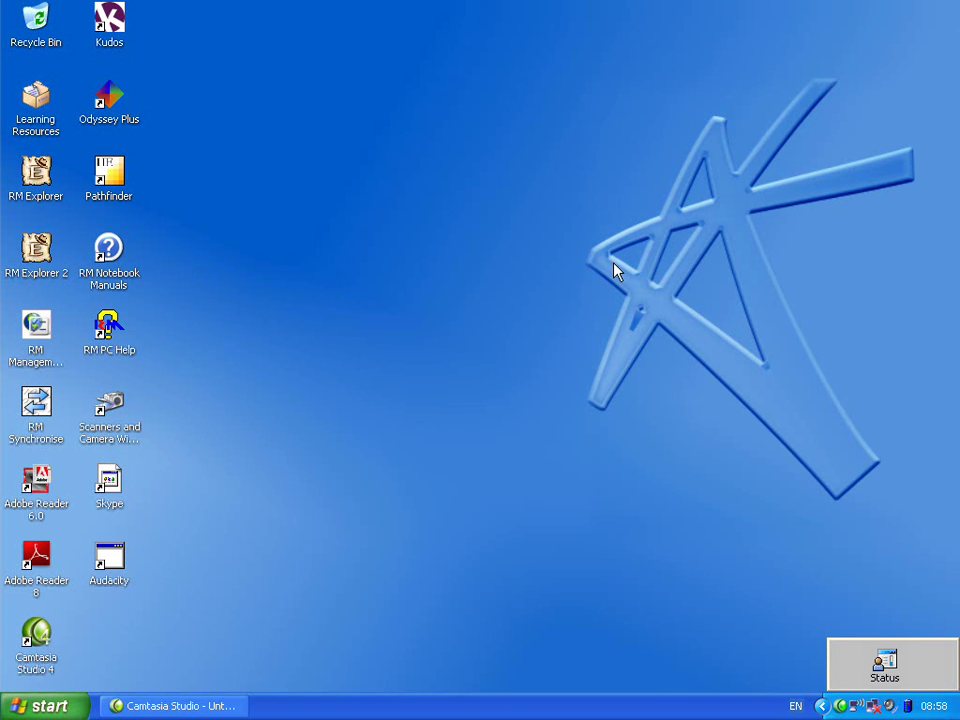
click(40, 707)
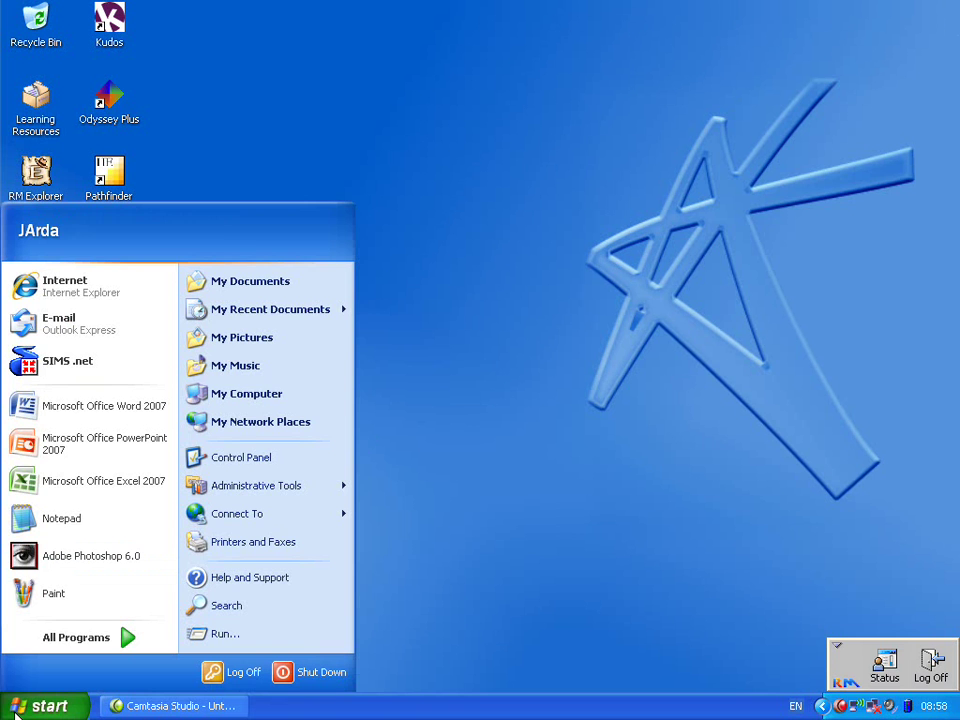
click(282, 287)
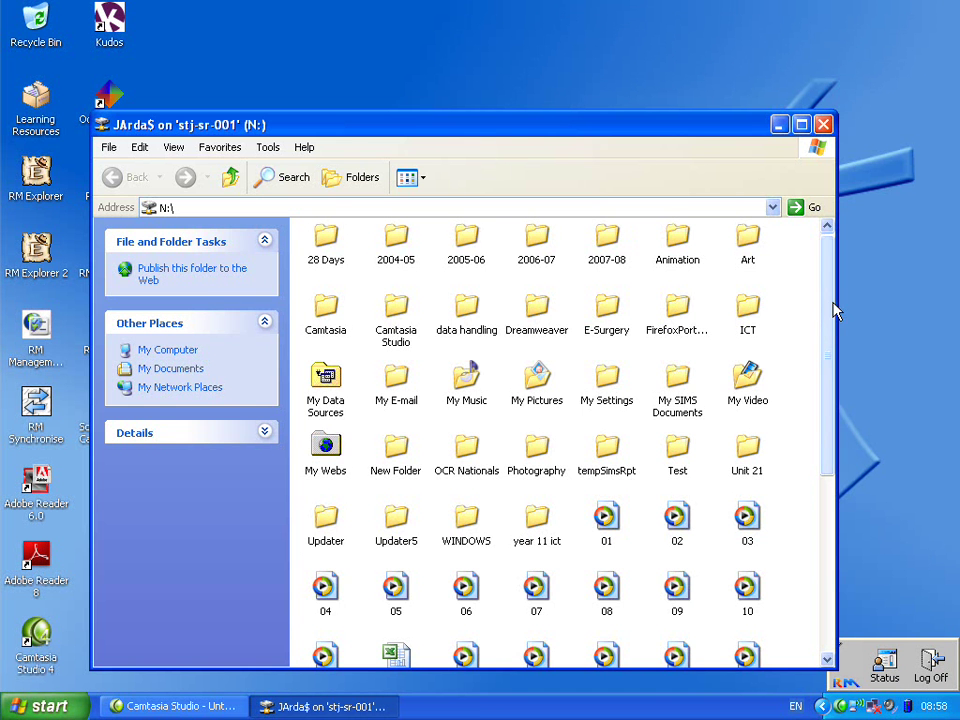
drag(830, 311, 831, 497)
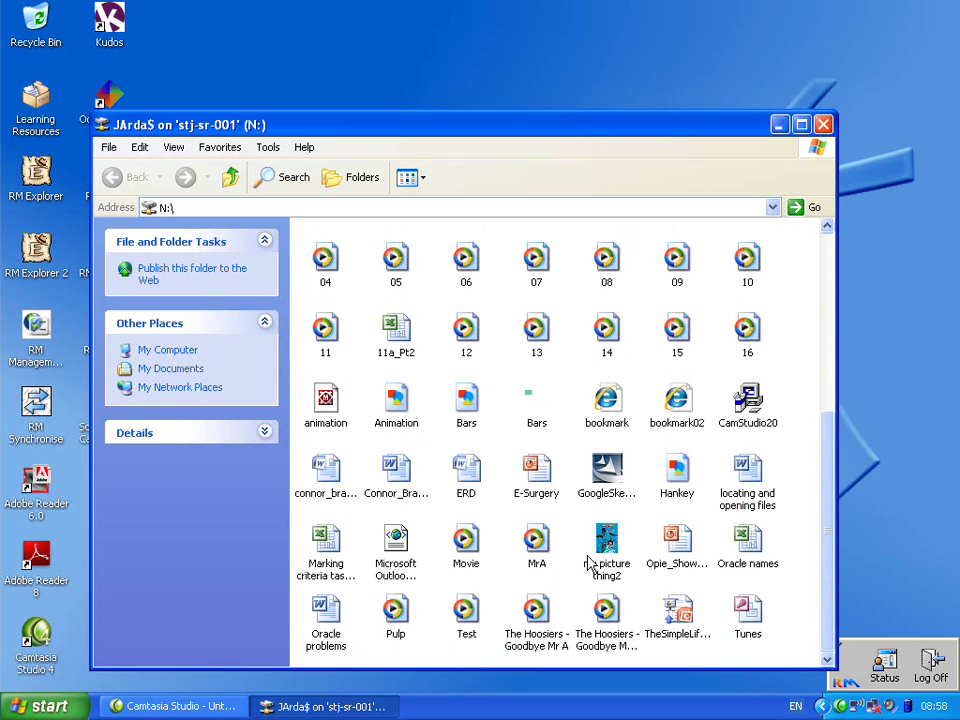
click(543, 485)
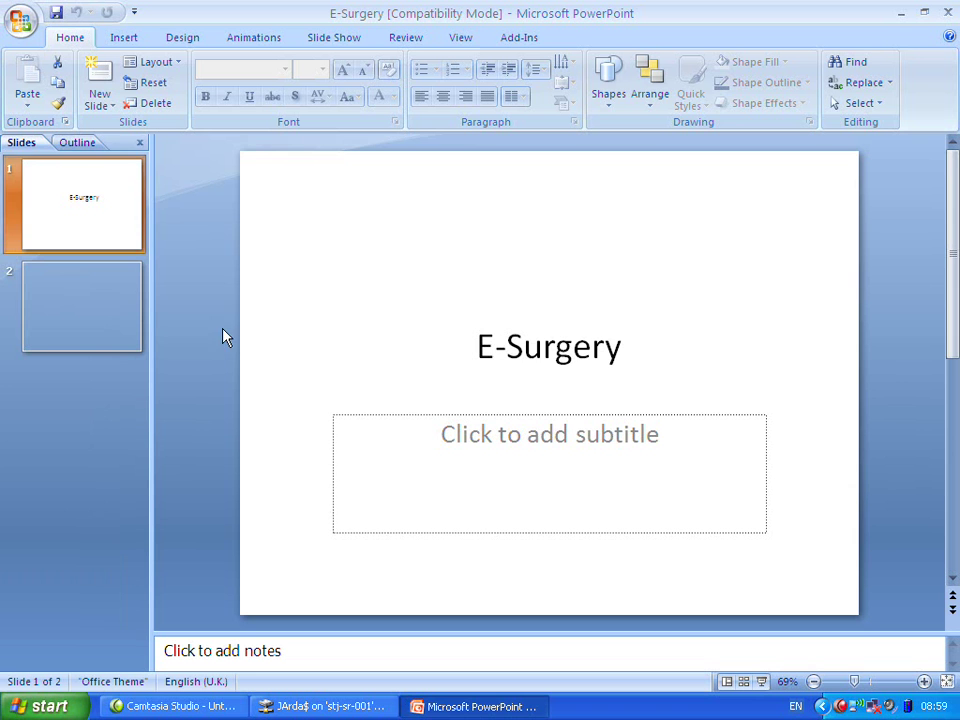
Show slide 2 to confirm its aqua background and dark-blue bold 'Lesson objectives' title
click(86, 322)
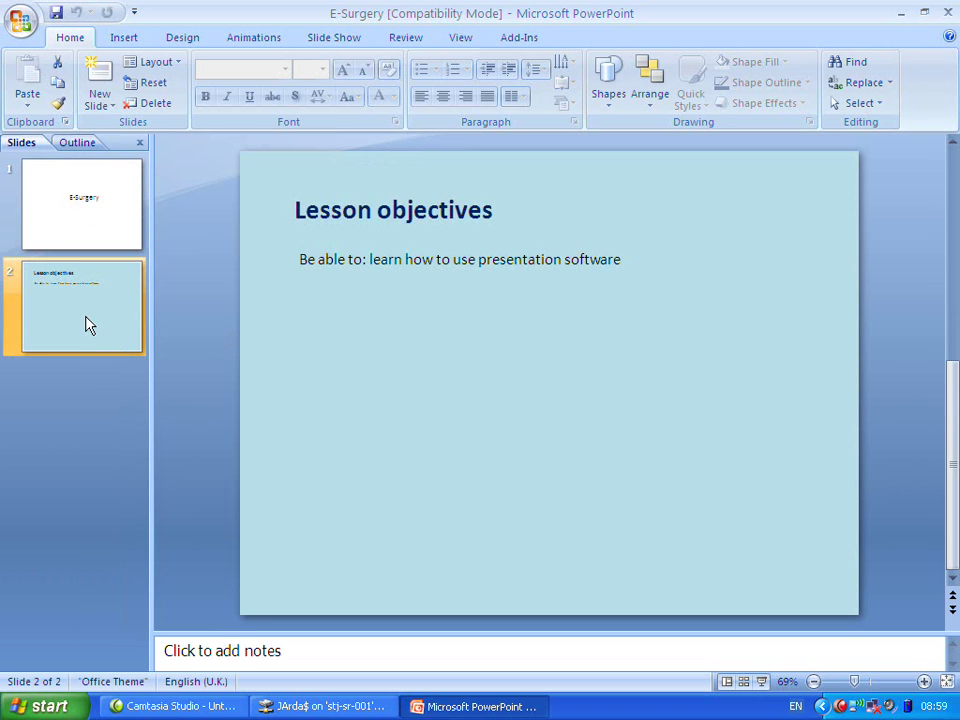